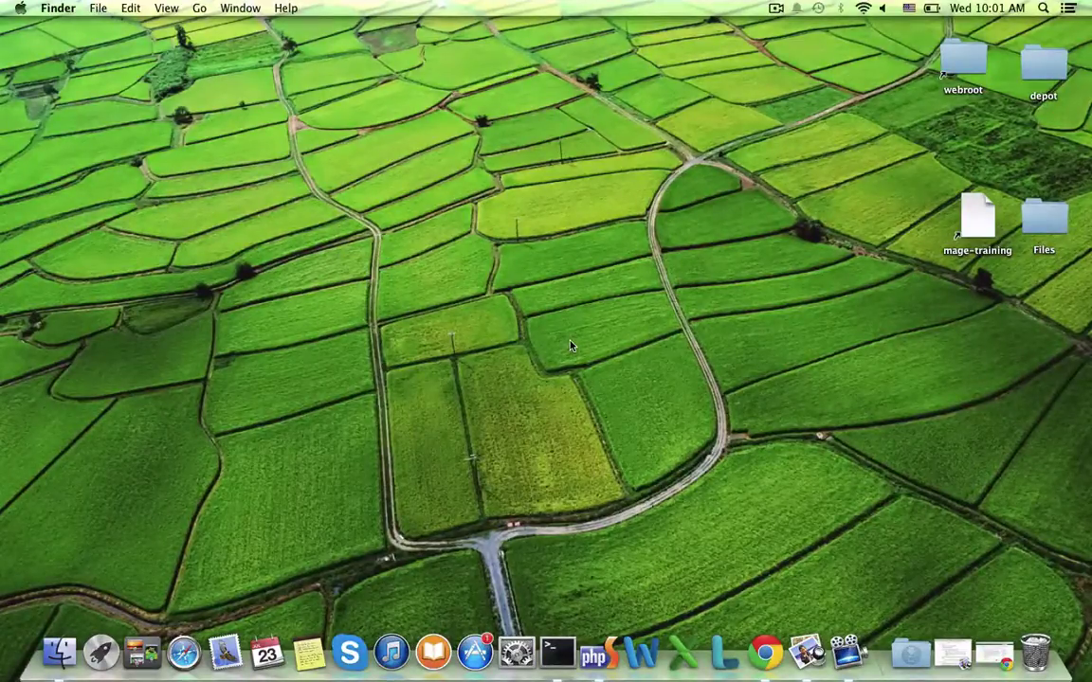
Visit the storefront's customer login page, then return to the store home page via the logo
key(ctrl+Right)
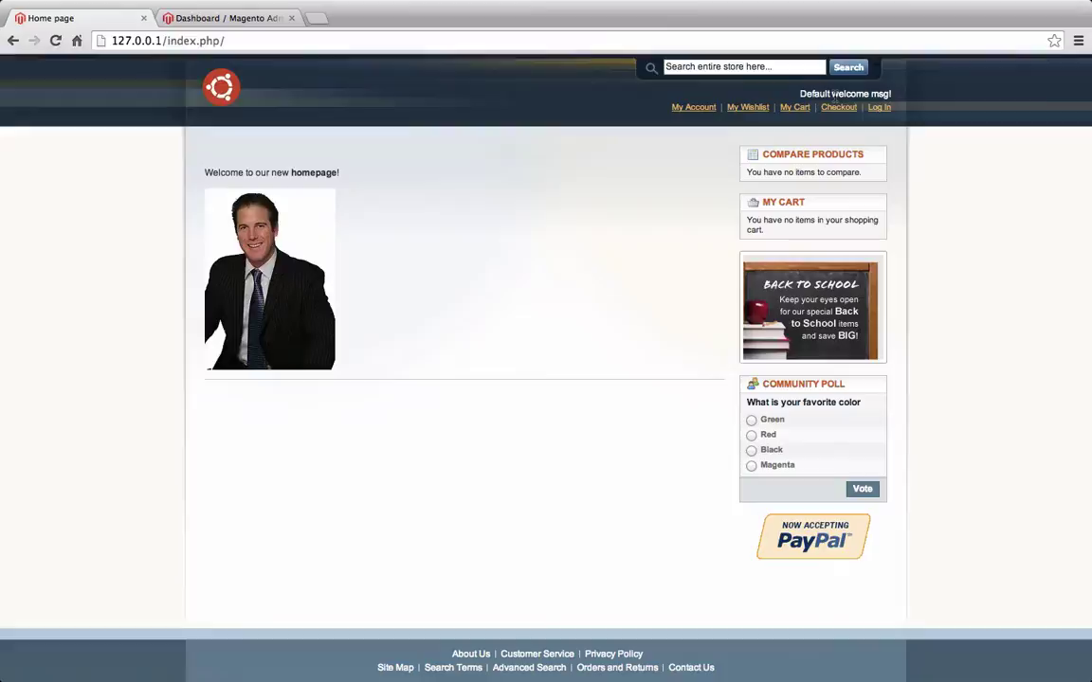
click(875, 110)
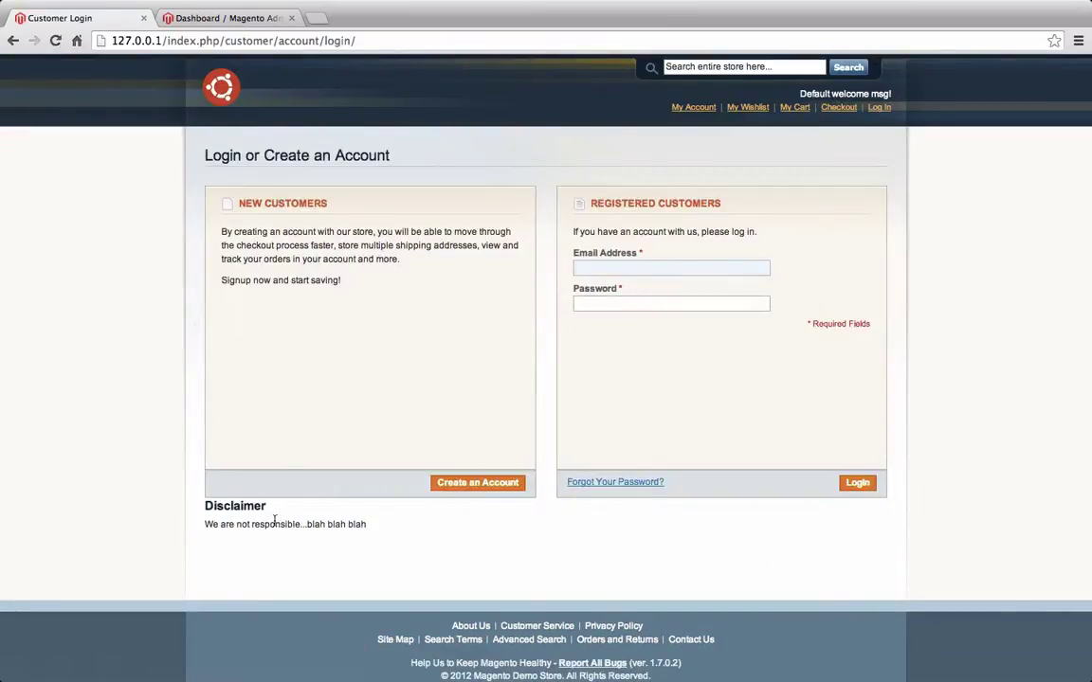
click(221, 93)
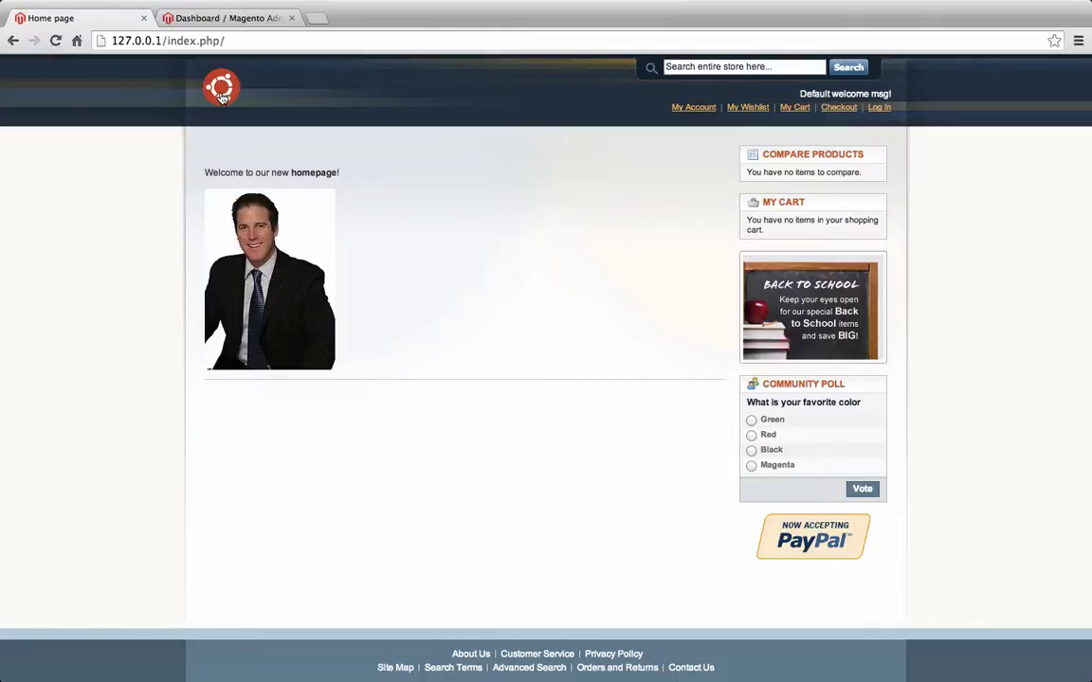
In the admin, open the Home page from CMS > Pages for editing
click(195, 18)
mouse_move(446, 101)
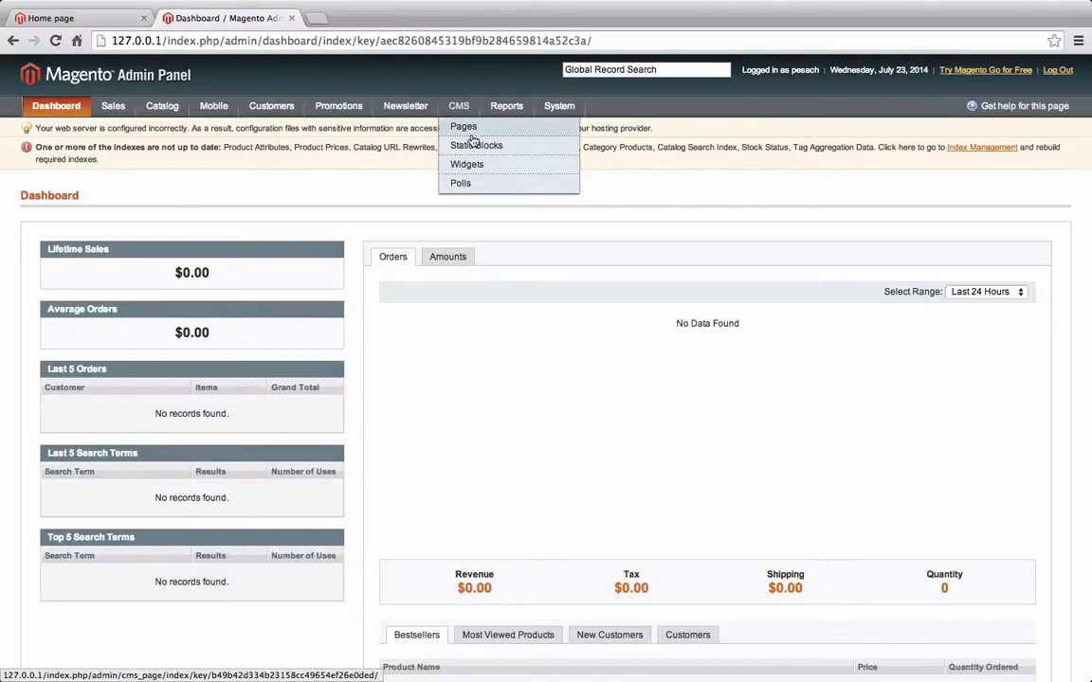
click(471, 135)
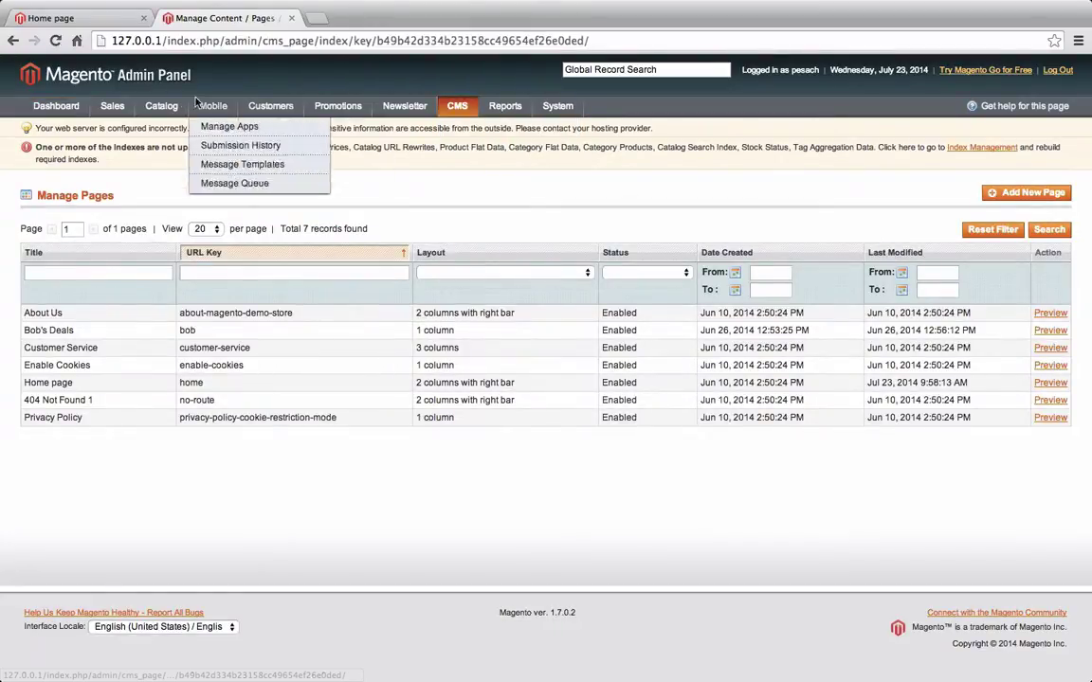
click(112, 387)
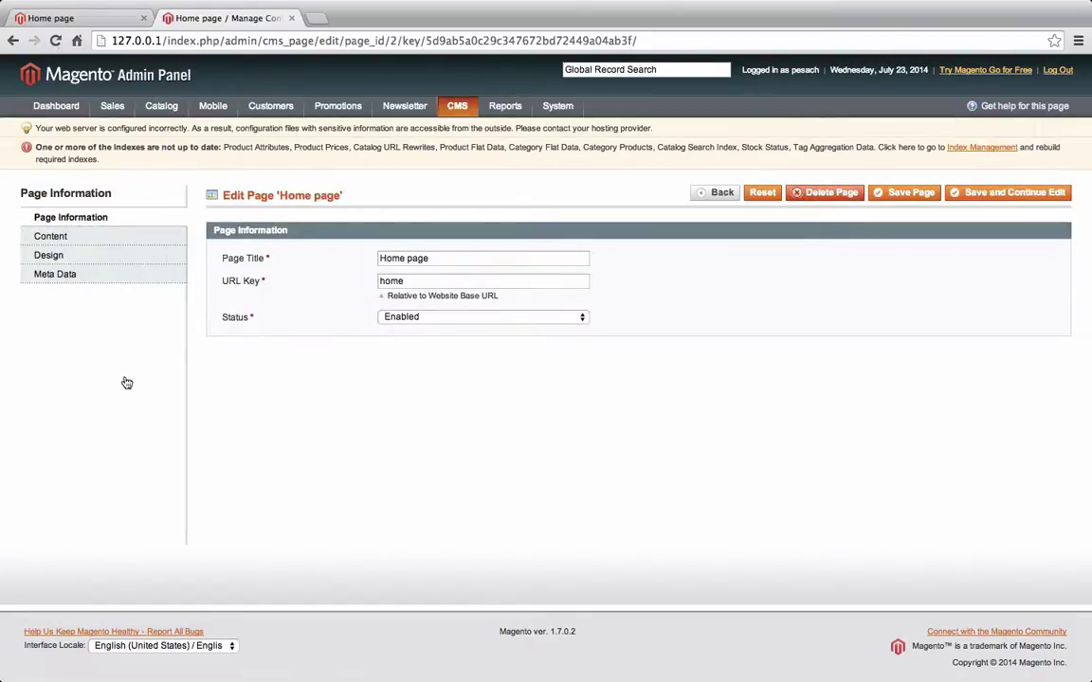
Open the Home page's Design settings and review the layouts, keeping 2 columns with right bar
click(99, 236)
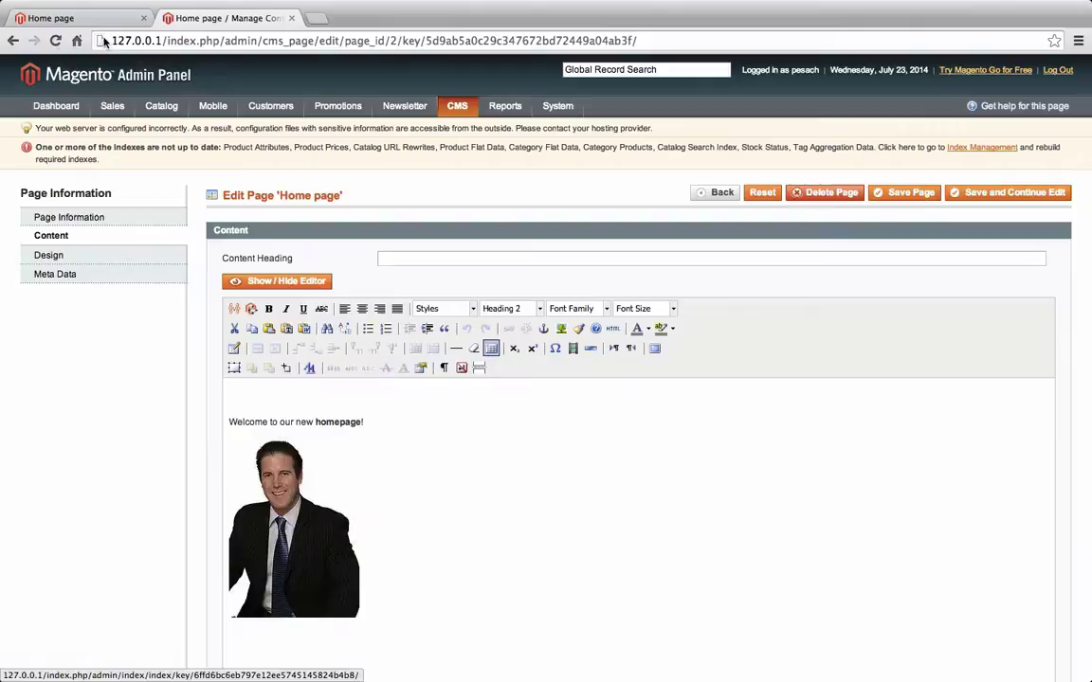
click(78, 256)
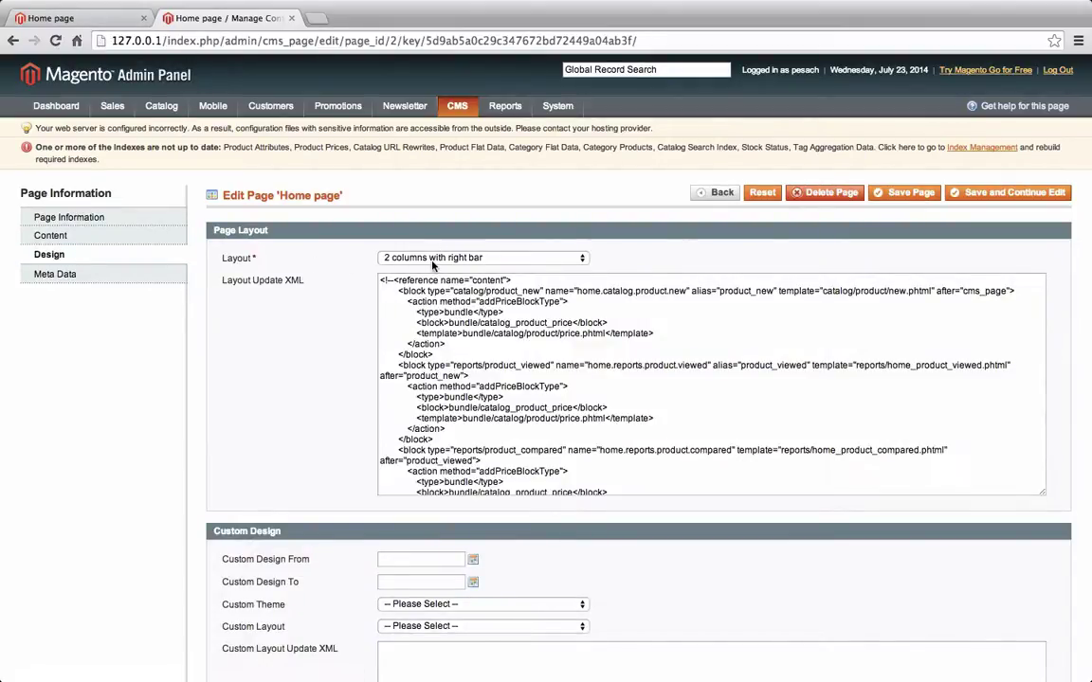
click(408, 257)
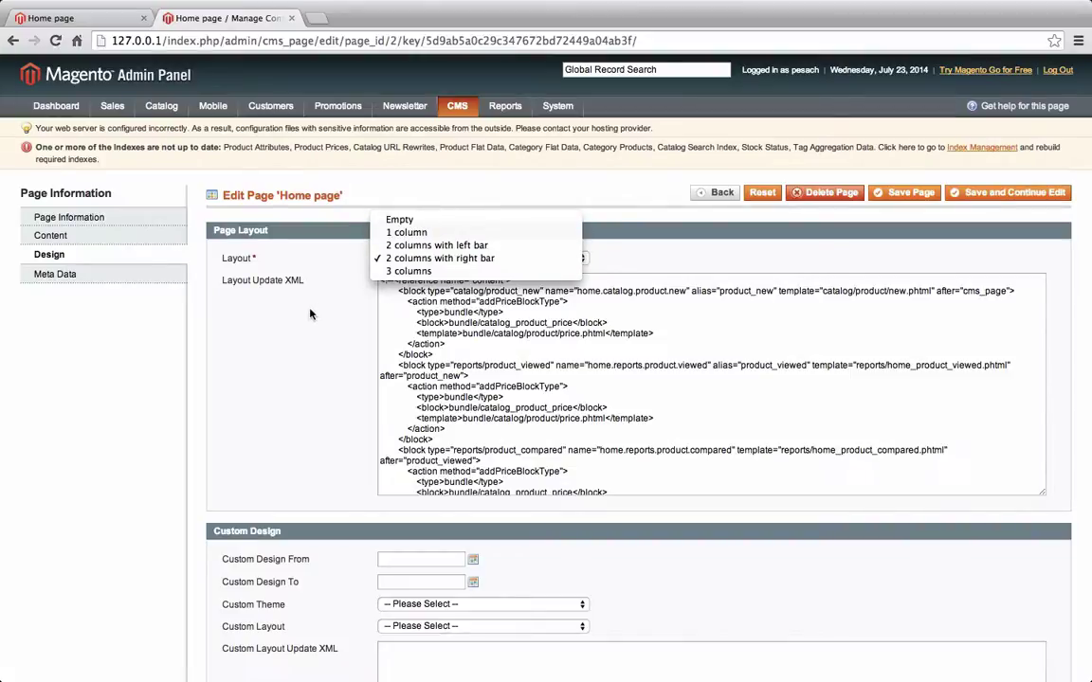
click(278, 277)
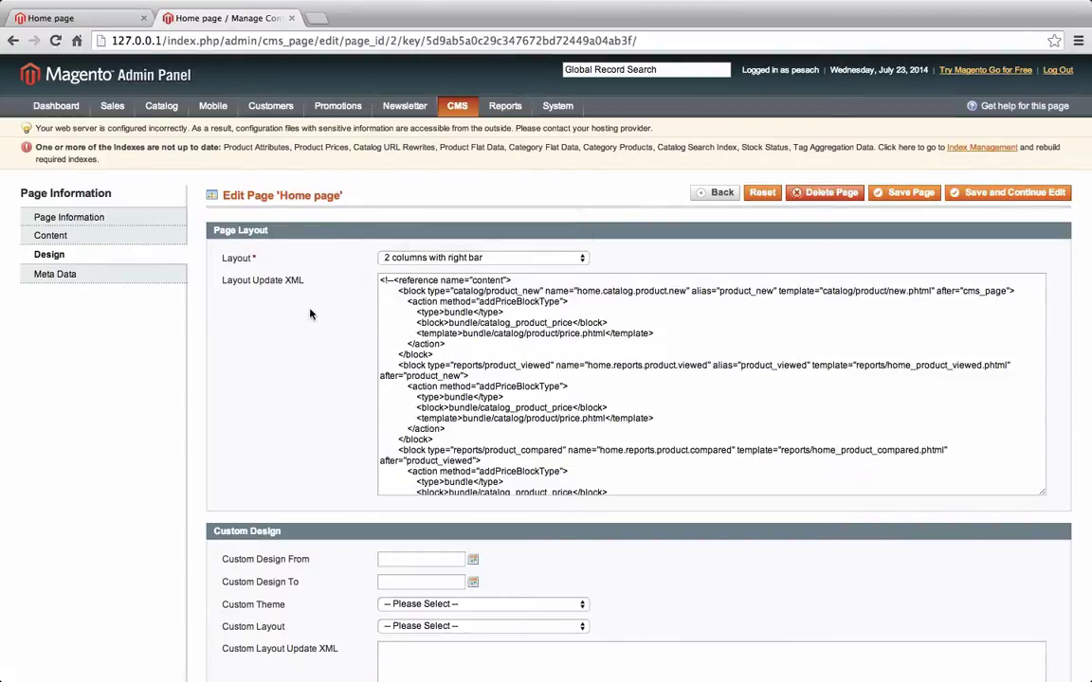
After checking the storefront, set the Home page layout to 1 column
click(94, 17)
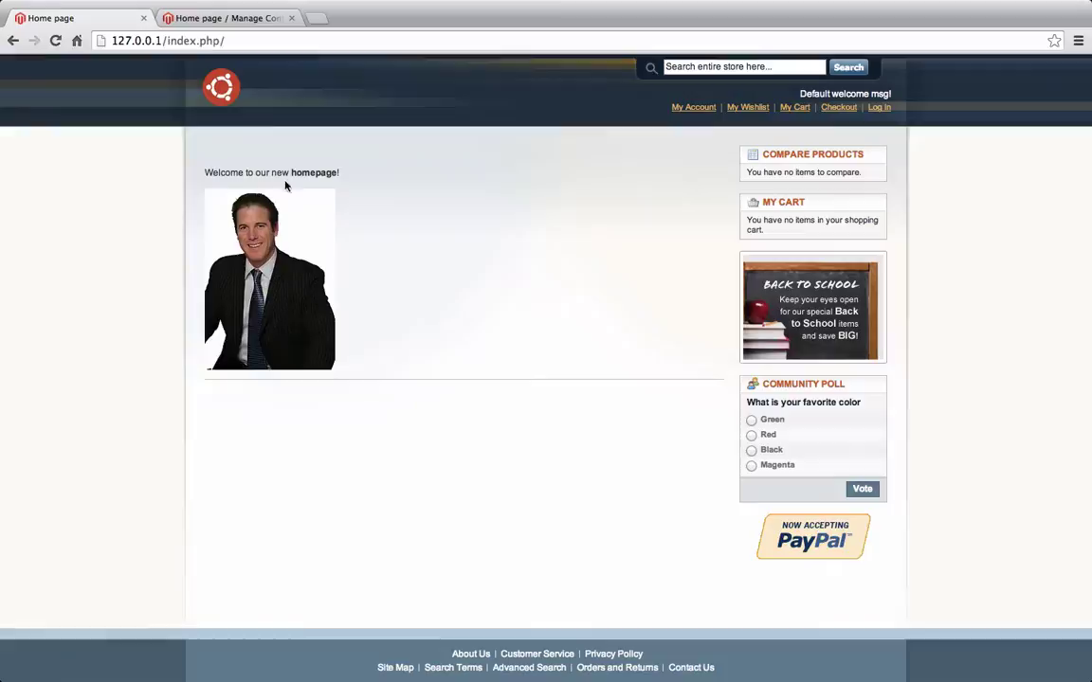
click(243, 25)
click(439, 258)
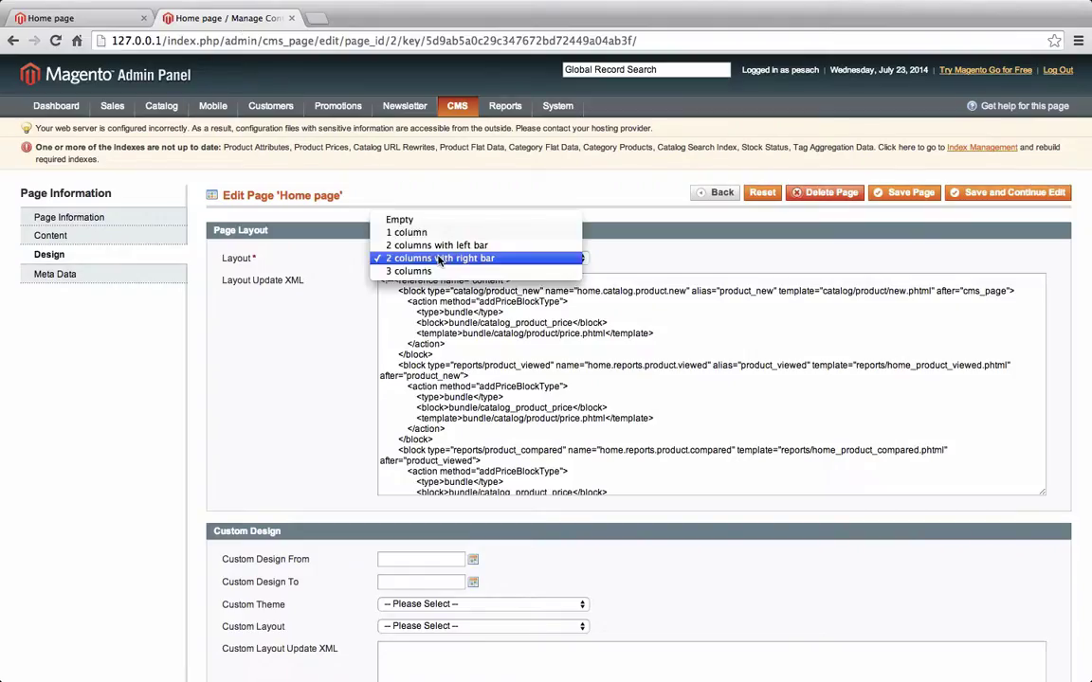
click(407, 233)
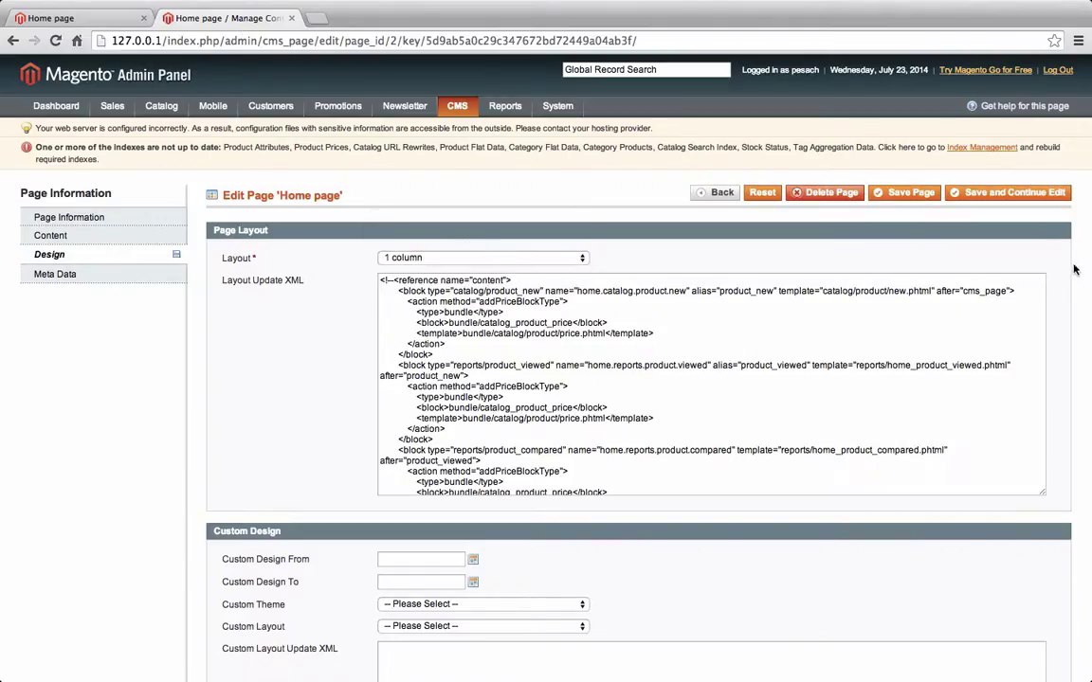
Save the 1 column layout and reload the storefront to preview it
click(988, 196)
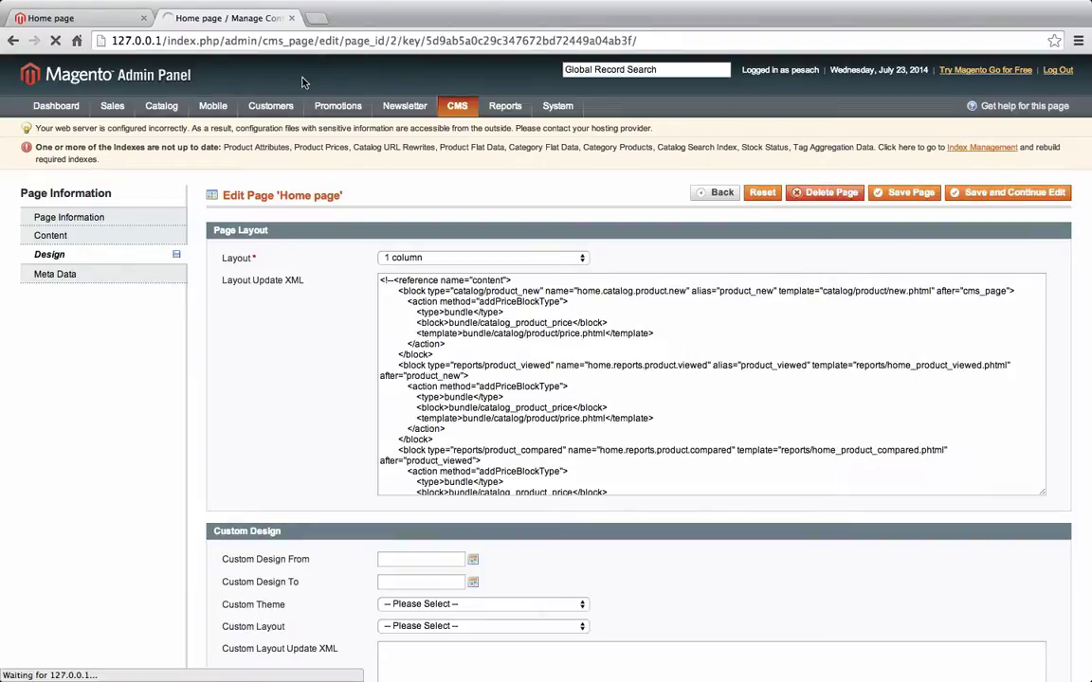
click(68, 21)
key(super+r)
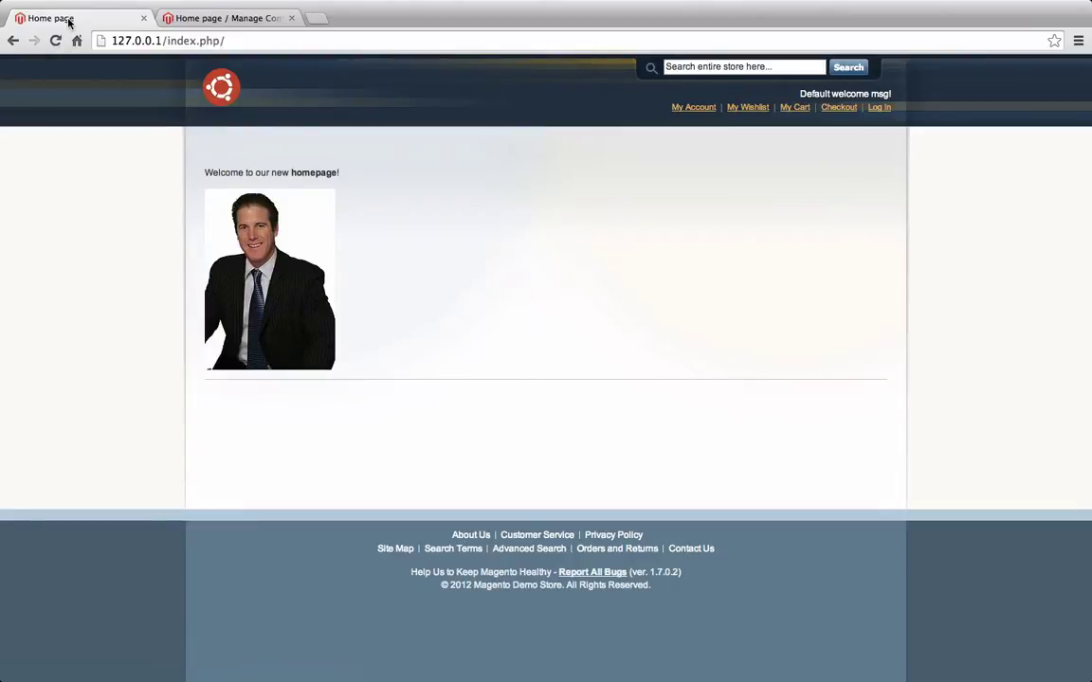
Set the Home page layout back to 2 columns with right bar and save
click(173, 18)
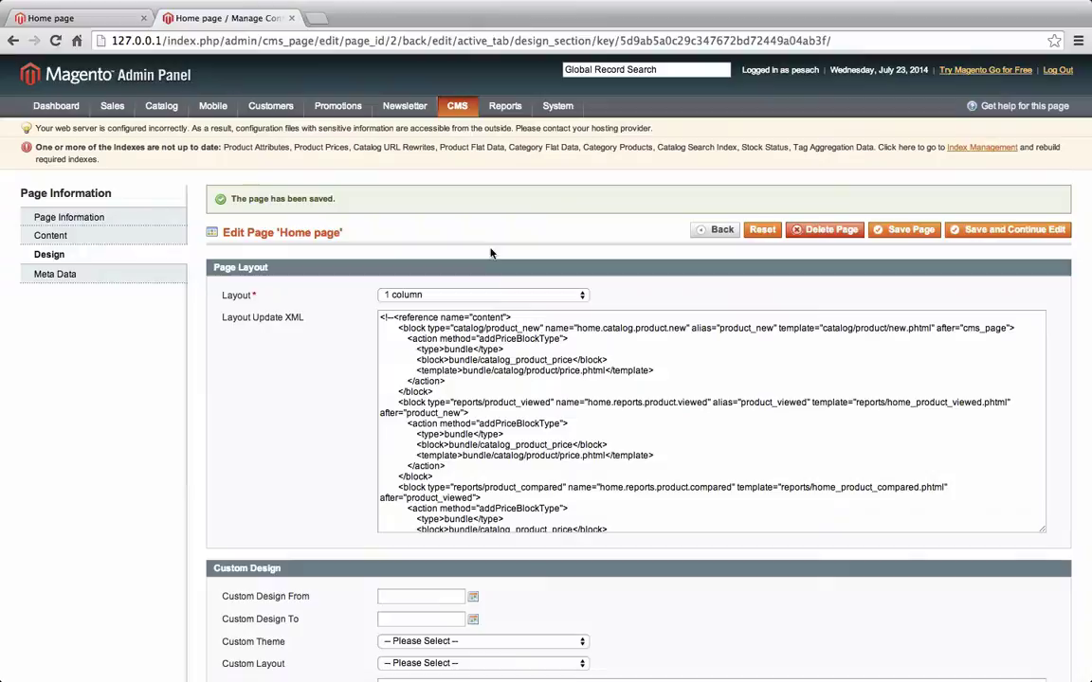
click(491, 297)
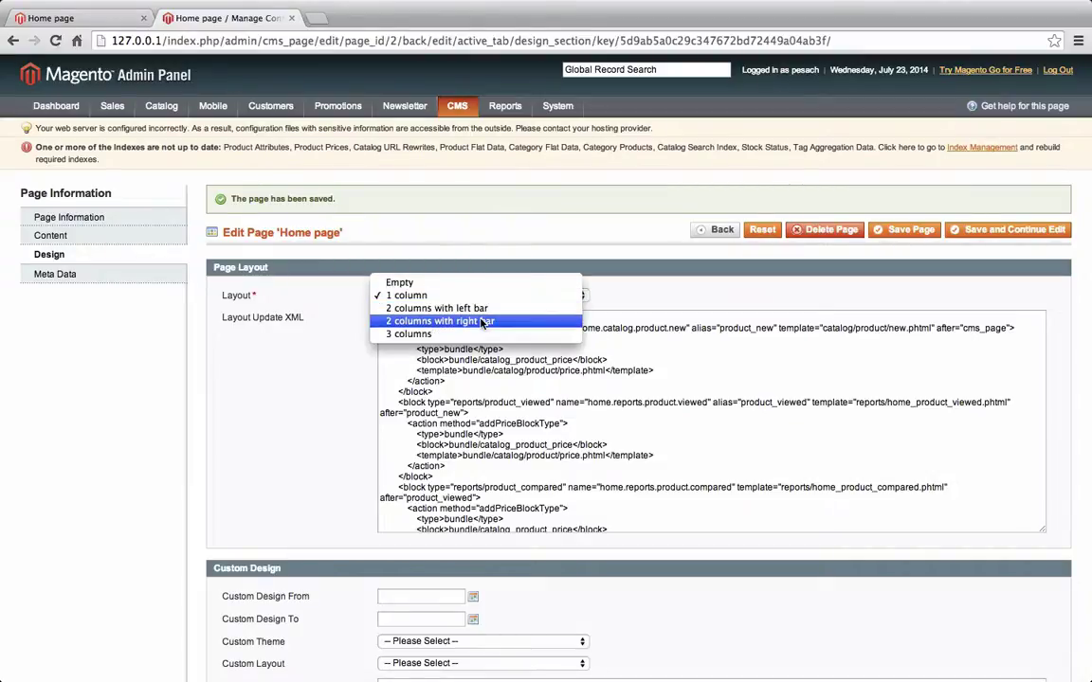
click(481, 323)
click(1009, 230)
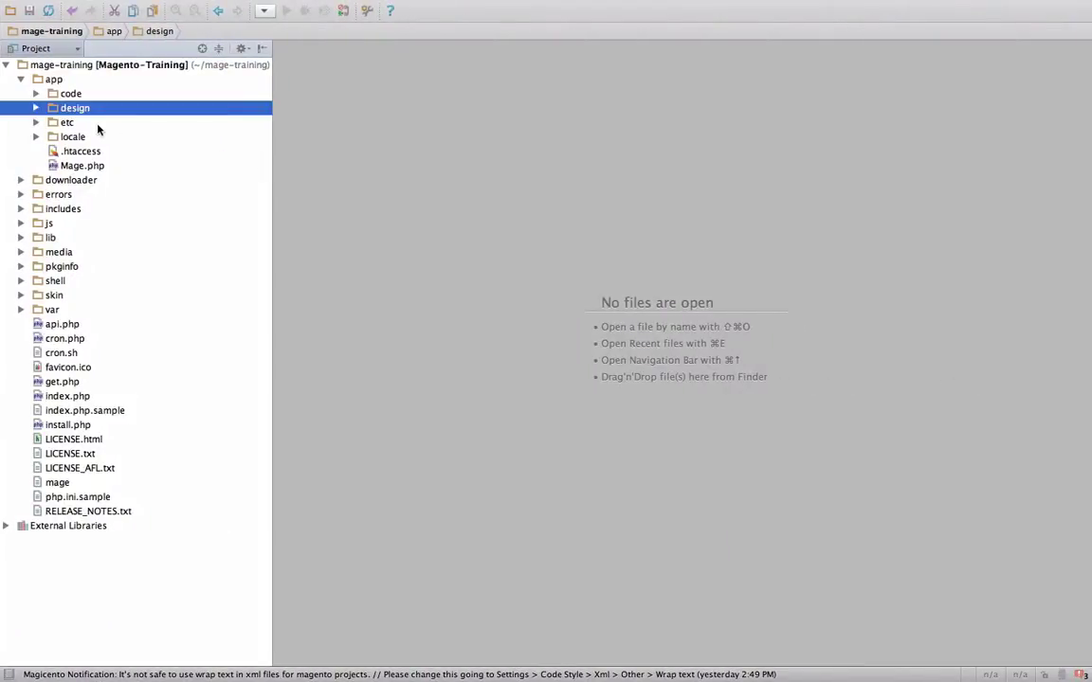
Expand app/design/frontend/base/default/layout in the Project tree and open page.xml
click(35, 109)
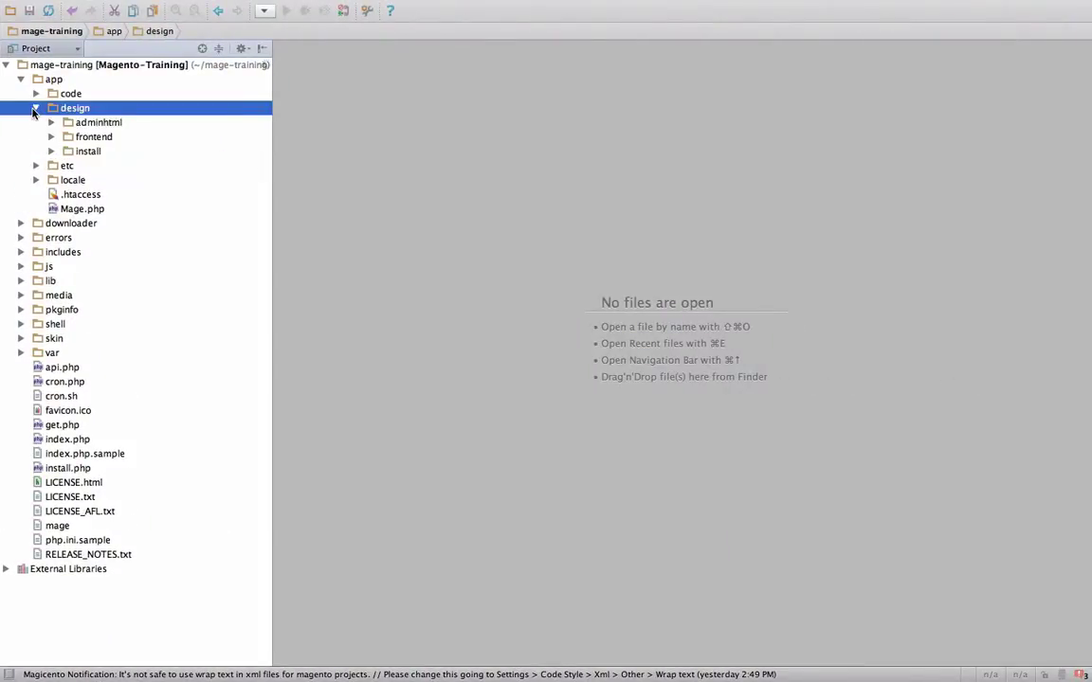
click(48, 137)
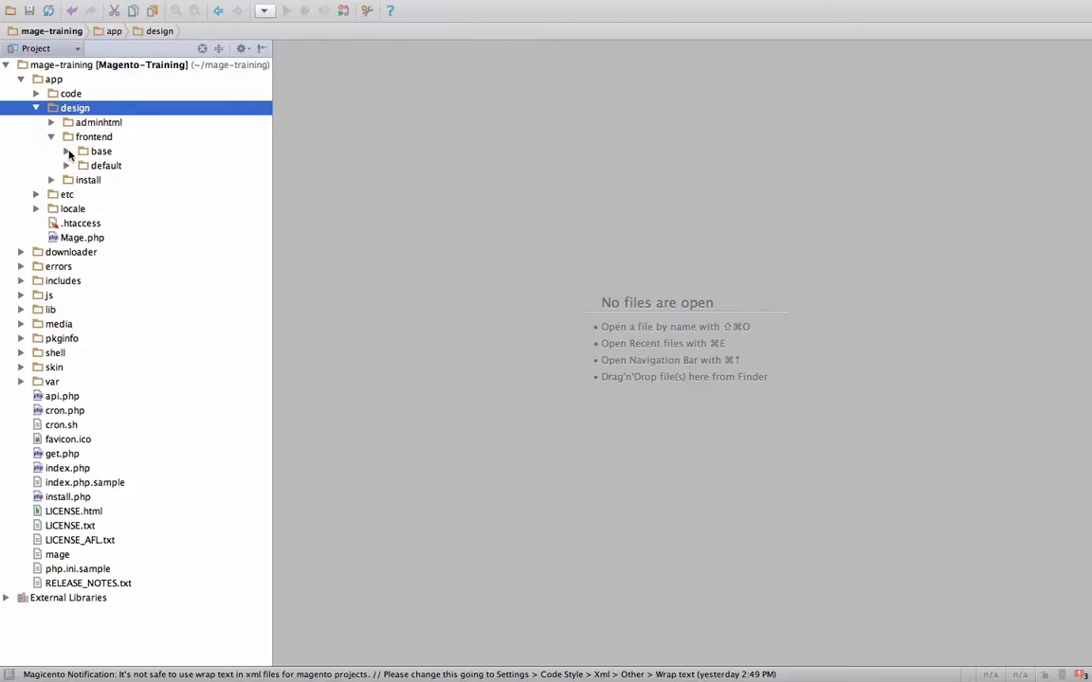
click(66, 151)
click(83, 165)
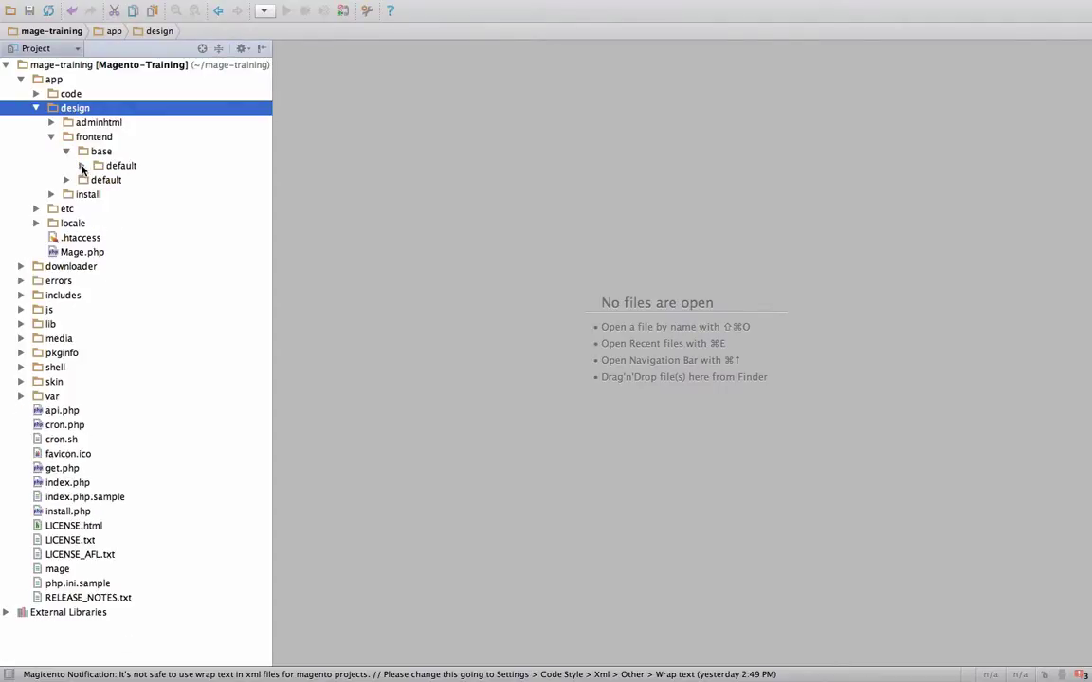
click(83, 166)
click(97, 194)
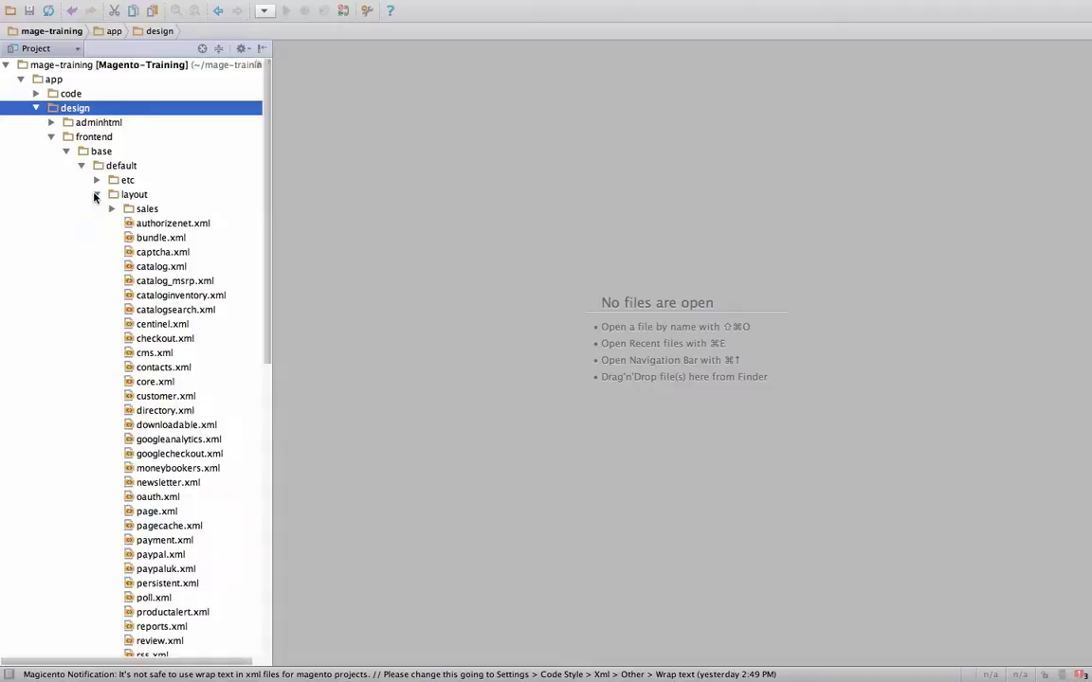
double_click(161, 511)
scroll(391, 417, up, 20)
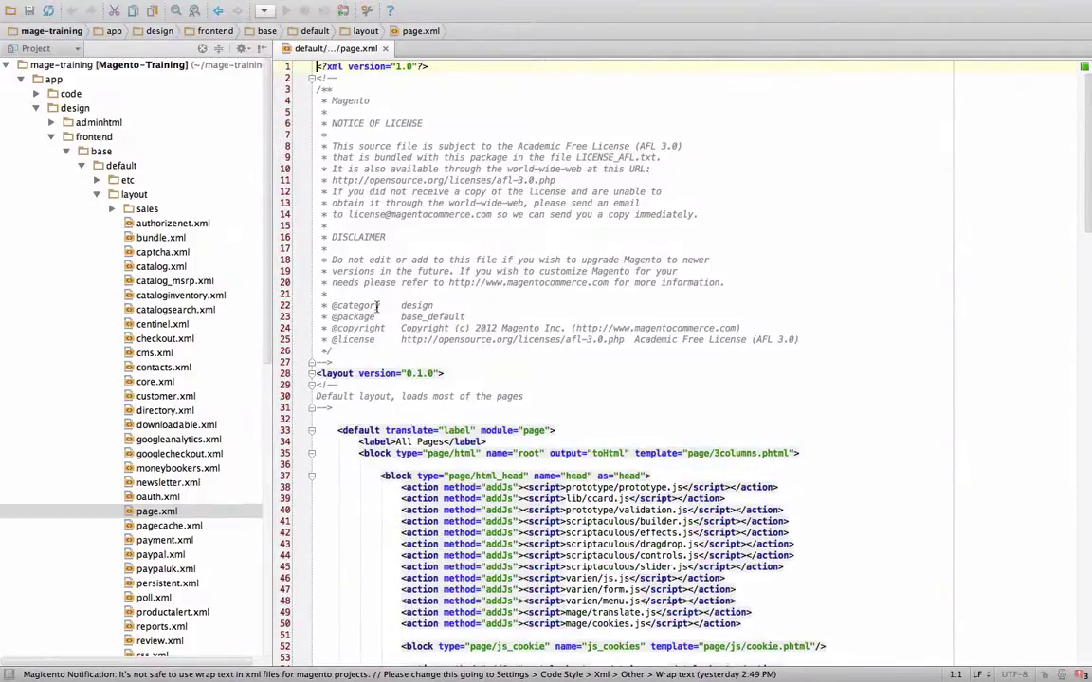
scroll(370, 386, down, 7)
click(361, 214)
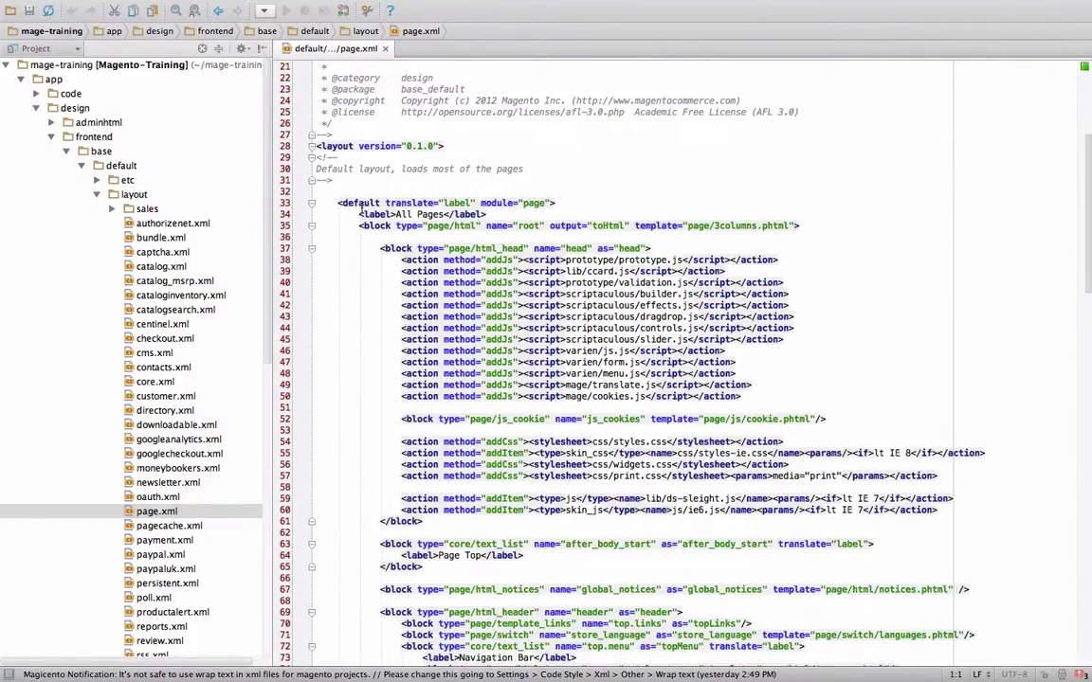
double_click(360, 202)
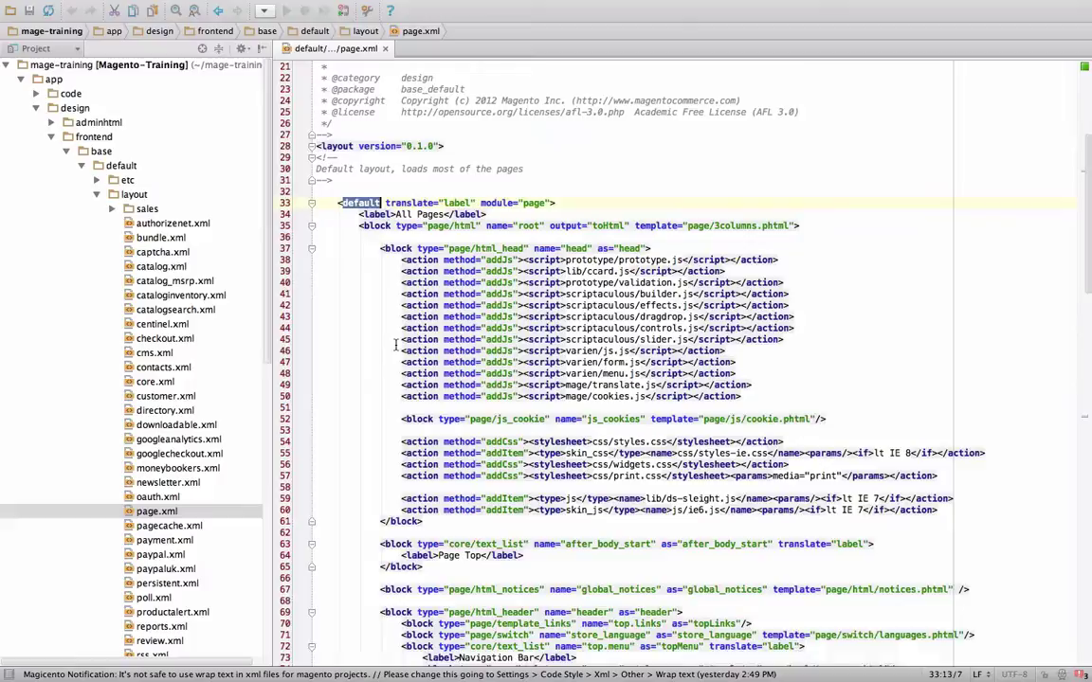
scroll(396, 345, down, 10)
scroll(396, 345, up, 8)
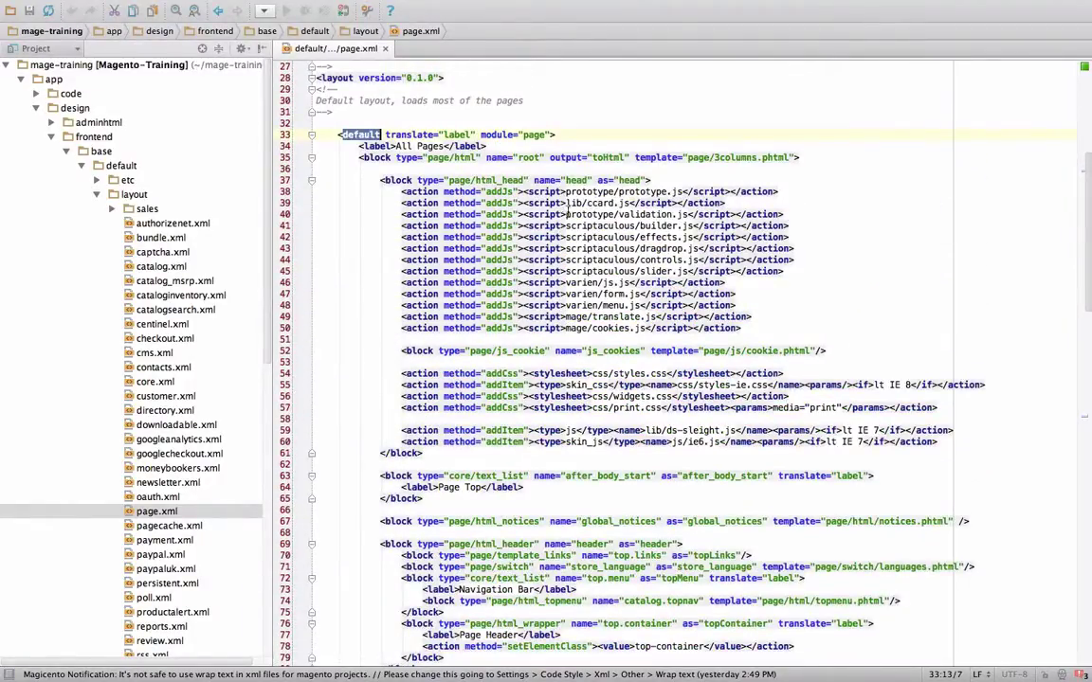
scroll(656, 303, down, 10)
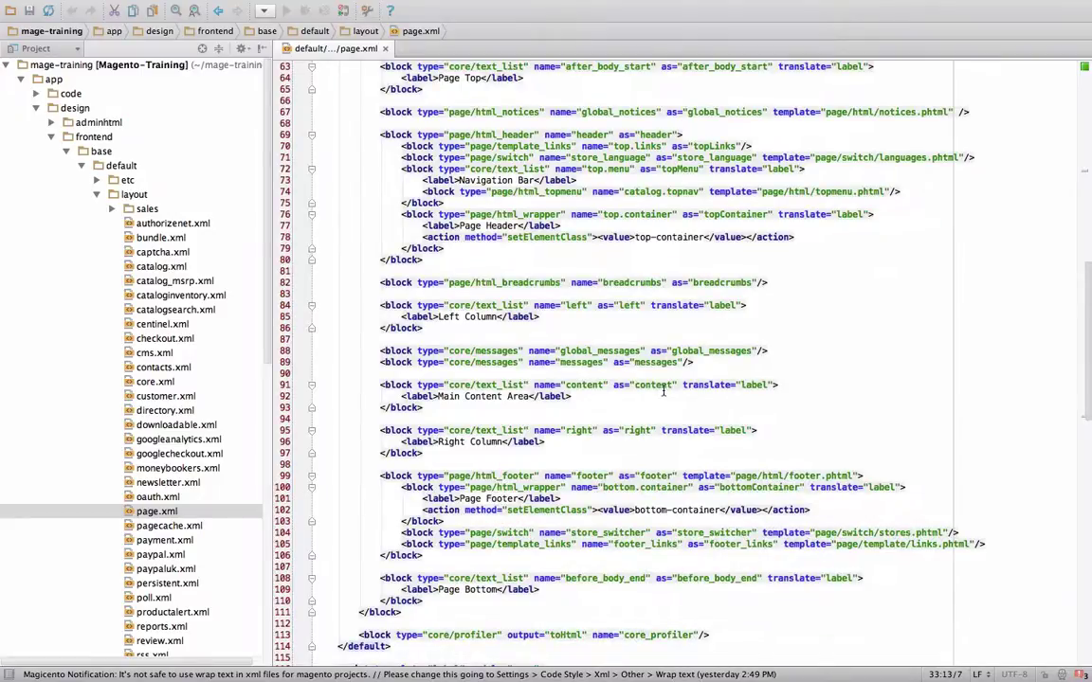
scroll(663, 389, down, 8)
scroll(663, 388, down, 1)
scroll(652, 288, down, 5)
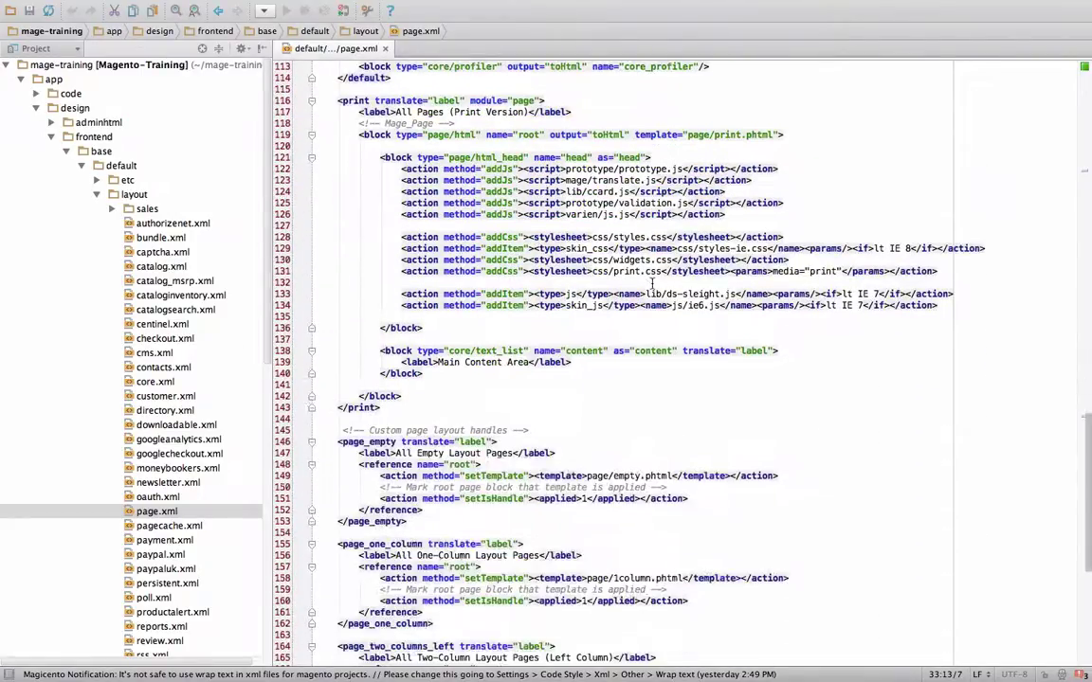
double_click(352, 100)
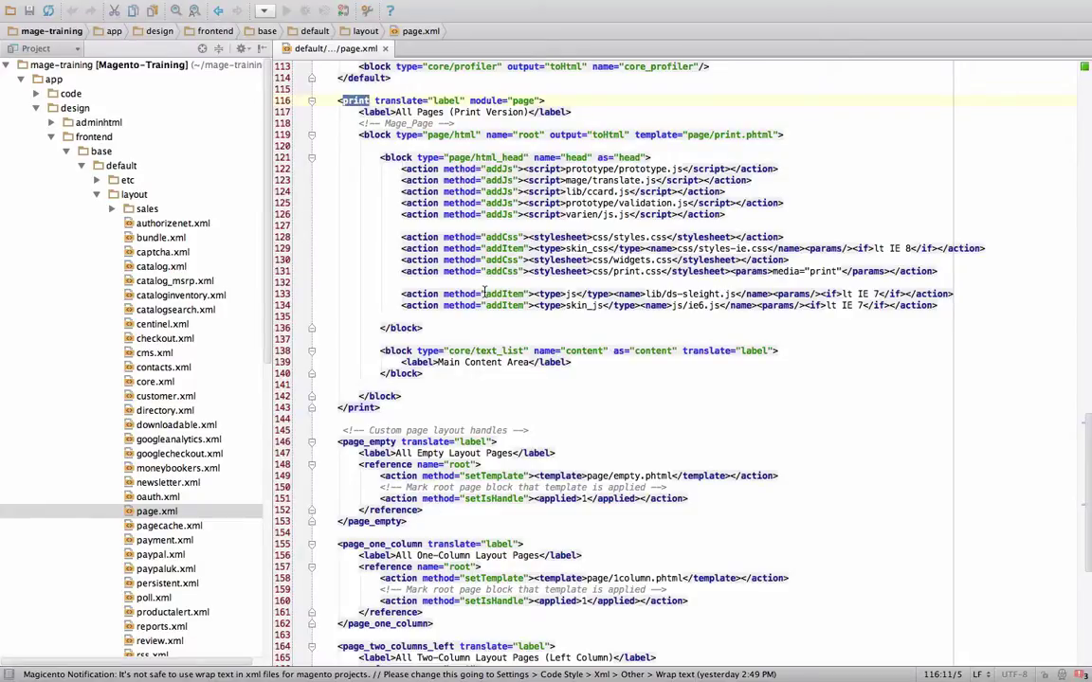
scroll(526, 502, down, 10)
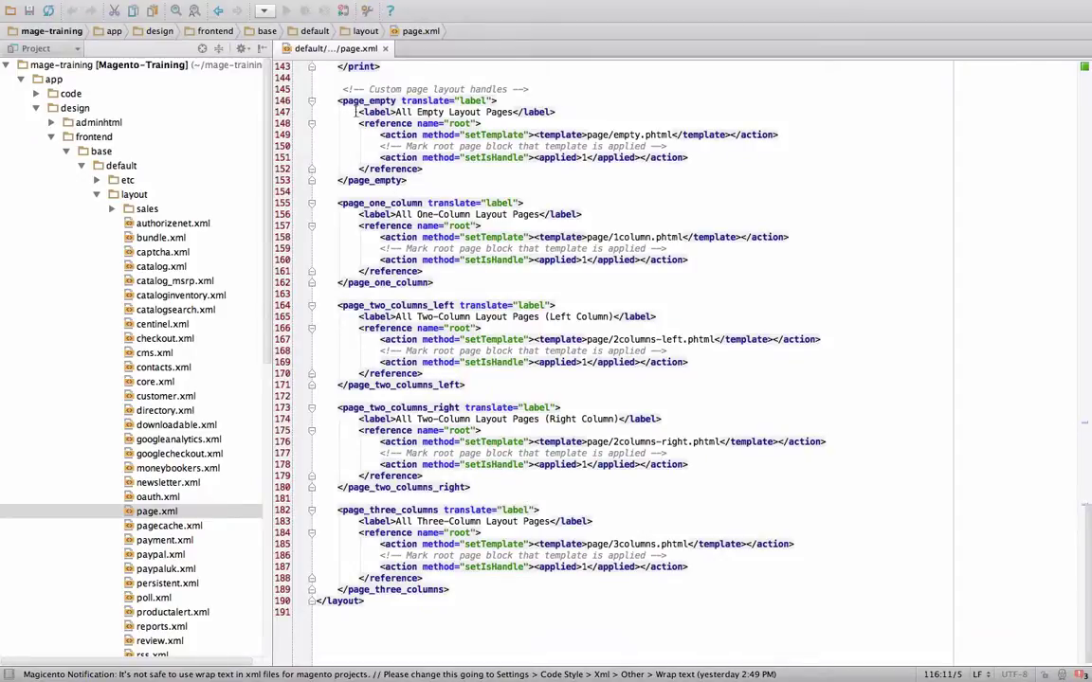
double_click(350, 101)
double_click(358, 203)
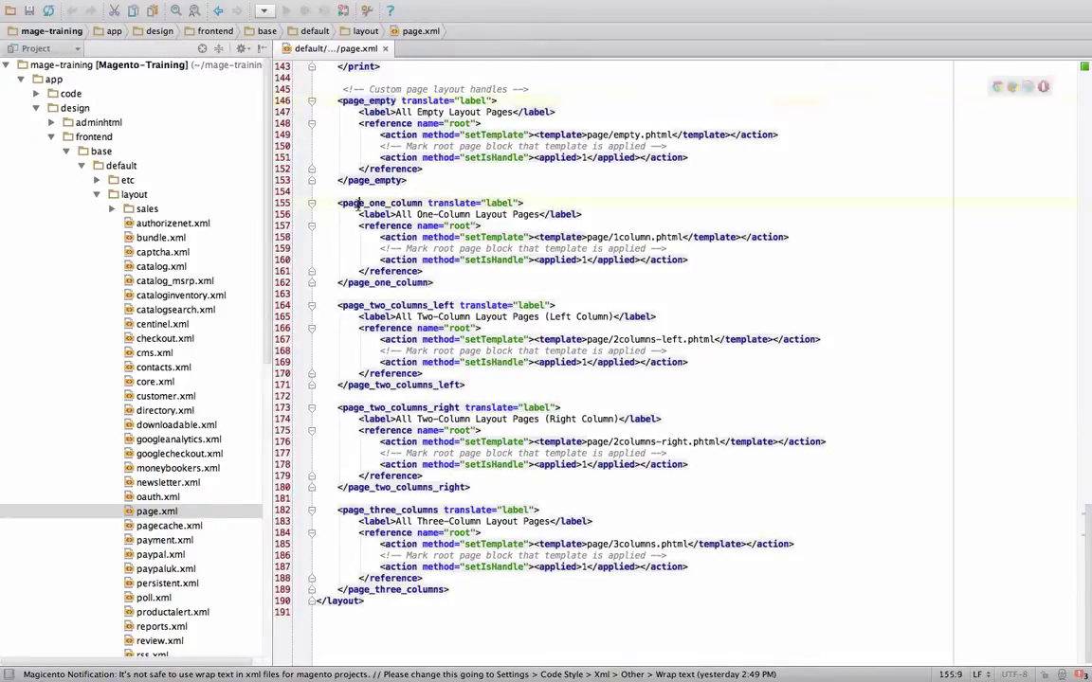
double_click(365, 306)
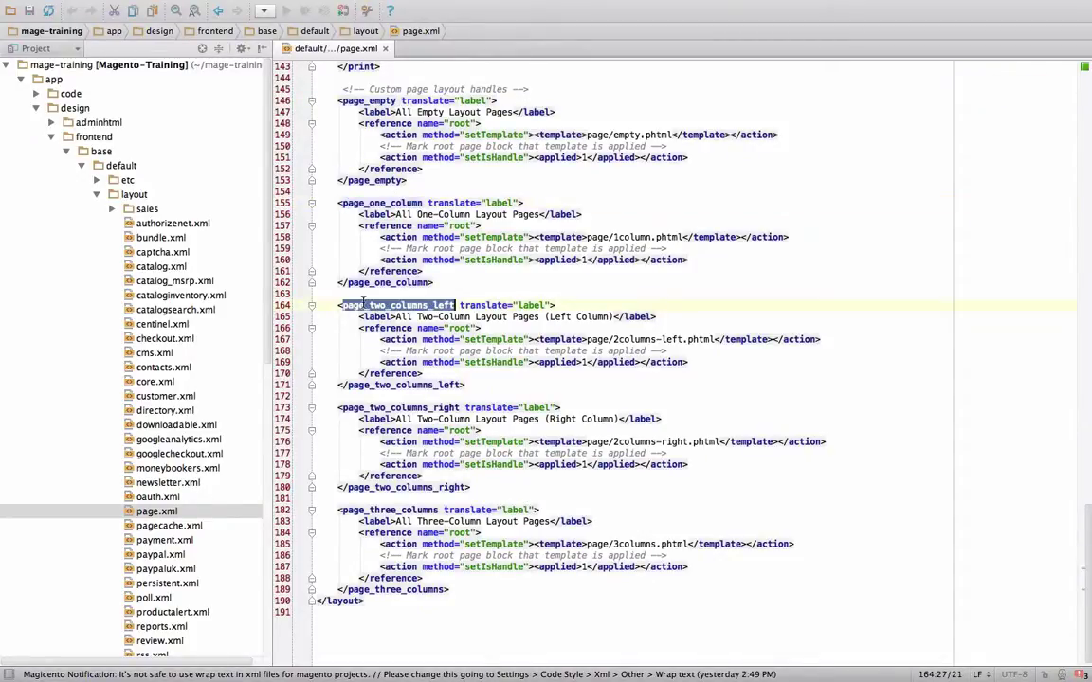
double_click(370, 407)
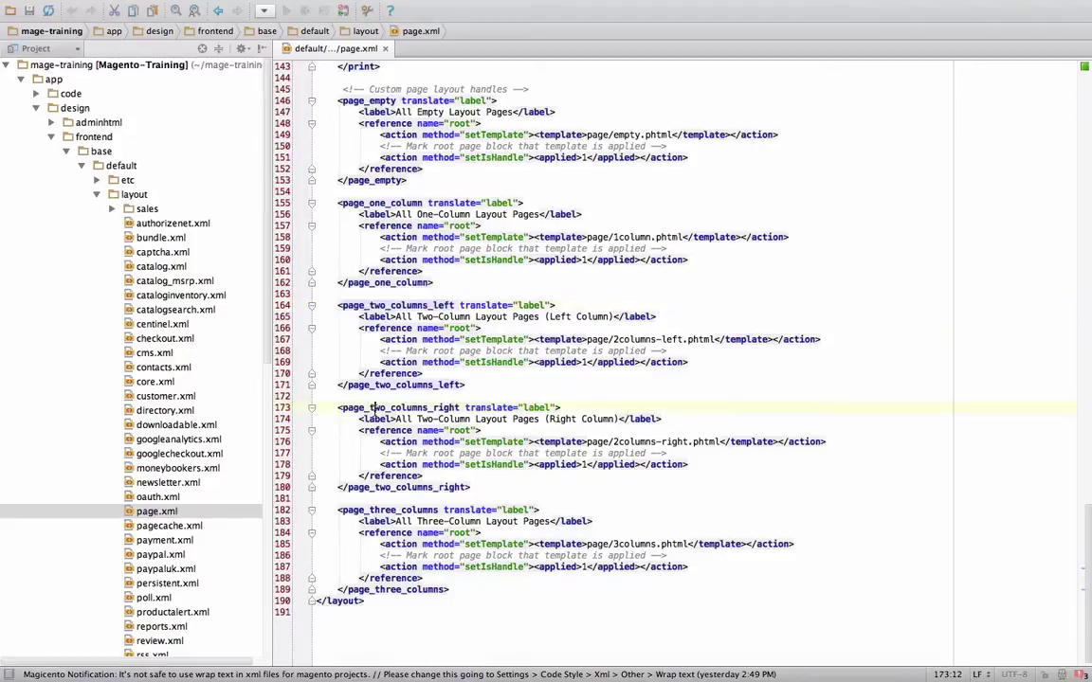
double_click(376, 510)
key(ctrl+Left)
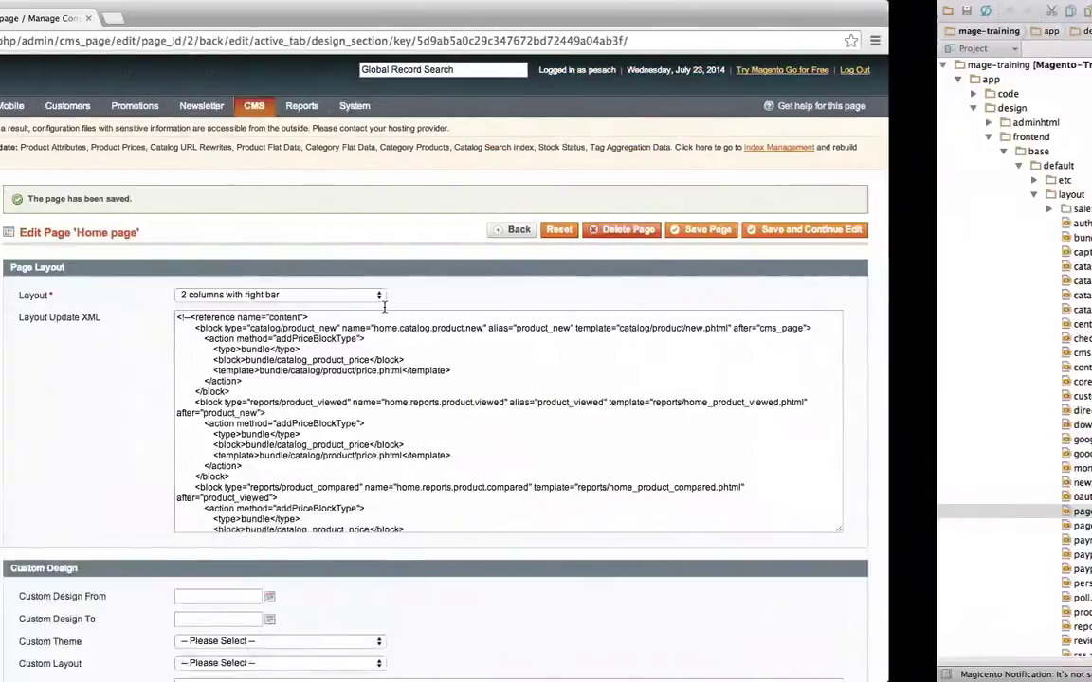
click(414, 296)
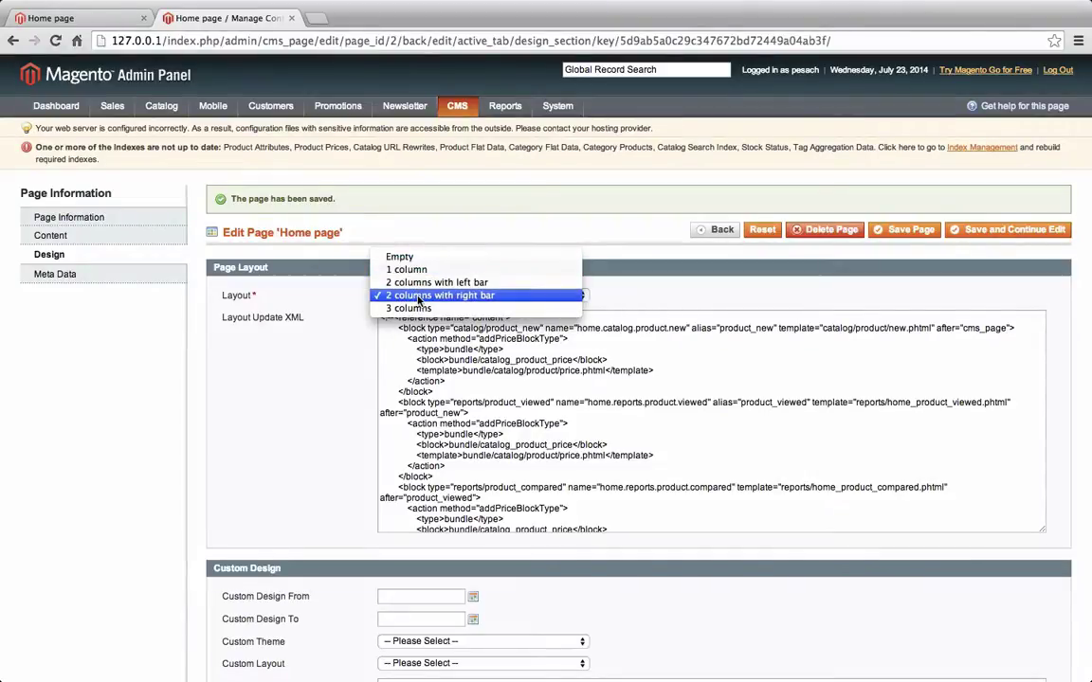
key(ctrl+Right)
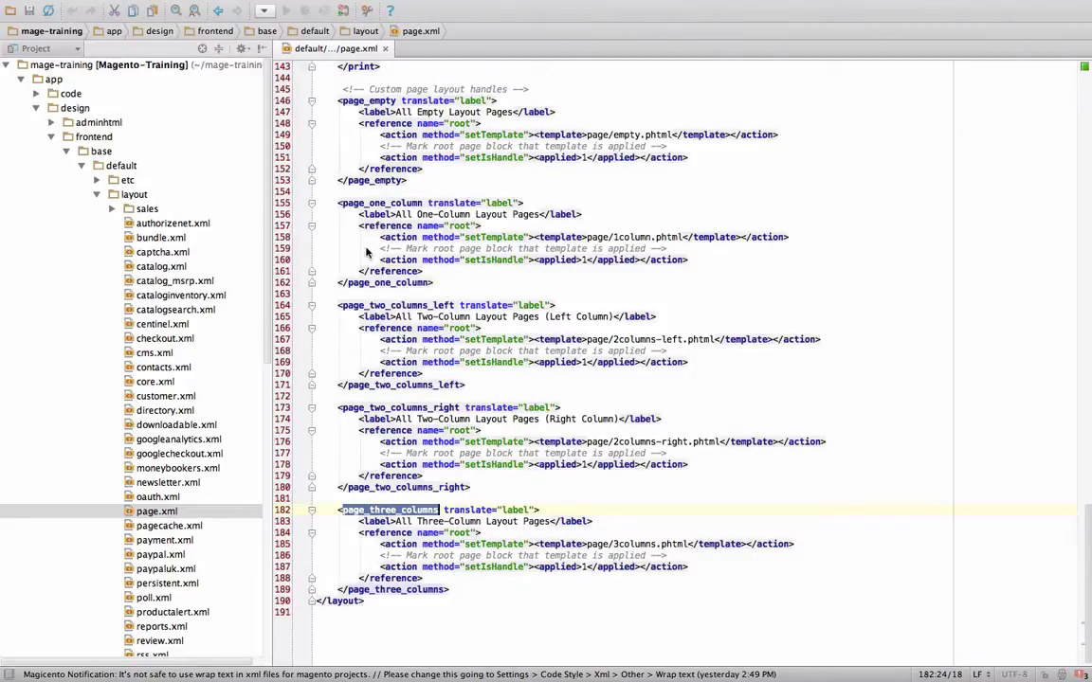
double_click(381, 407)
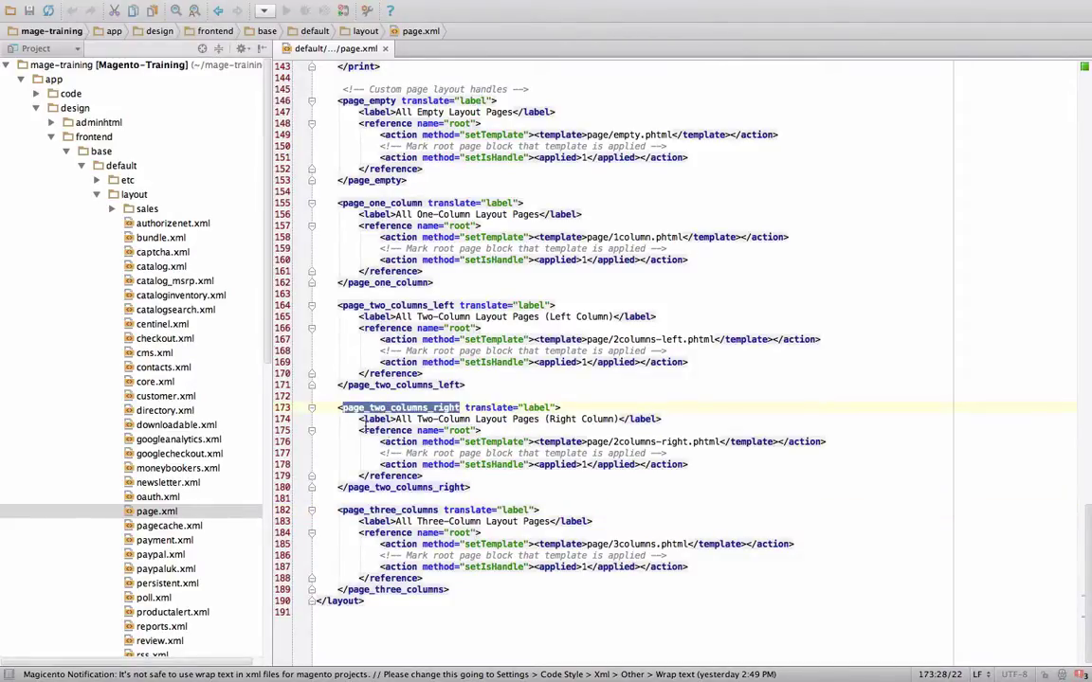
double_click(459, 430)
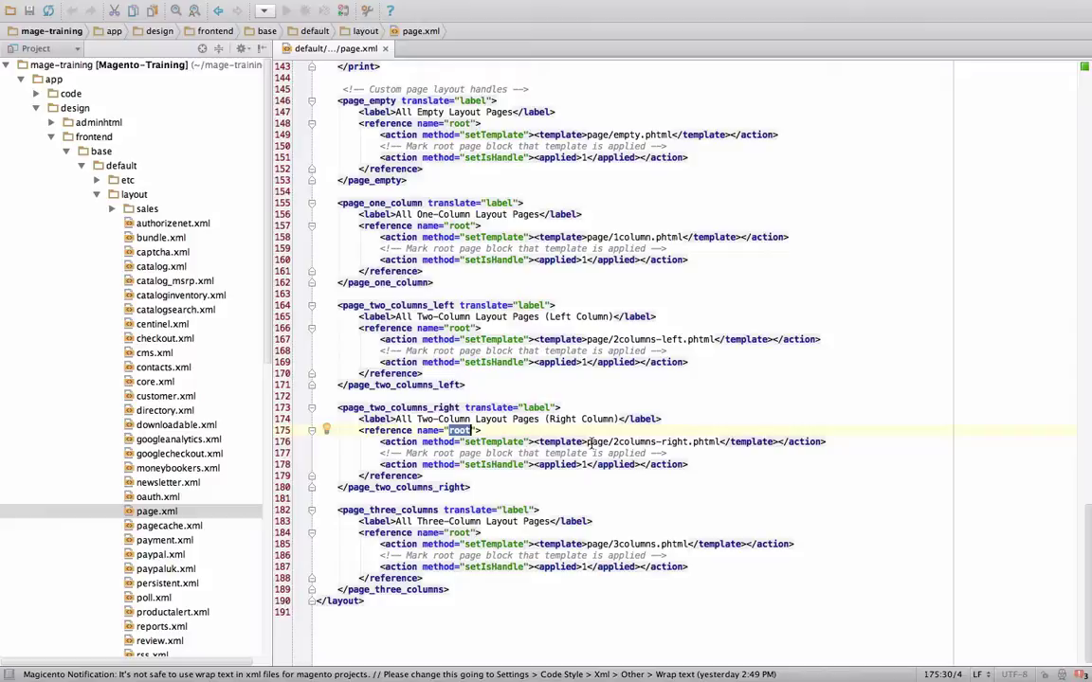
drag(589, 443, 718, 444)
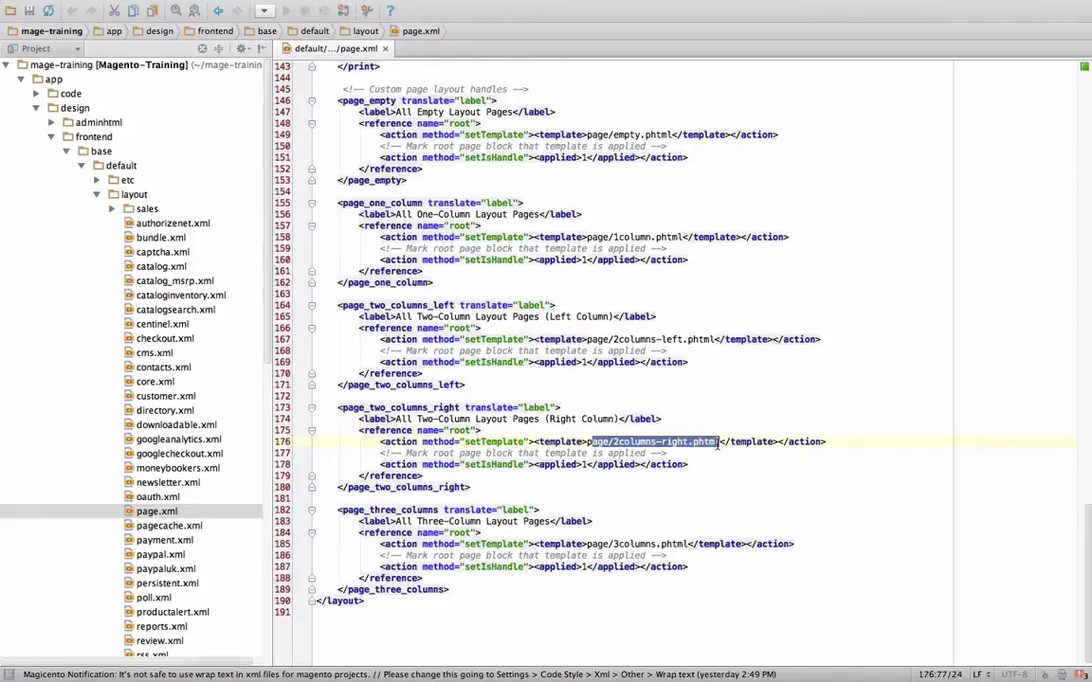
Open template/page/2columns-right.phtml and select the wrapper div class on line 39
click(96, 195)
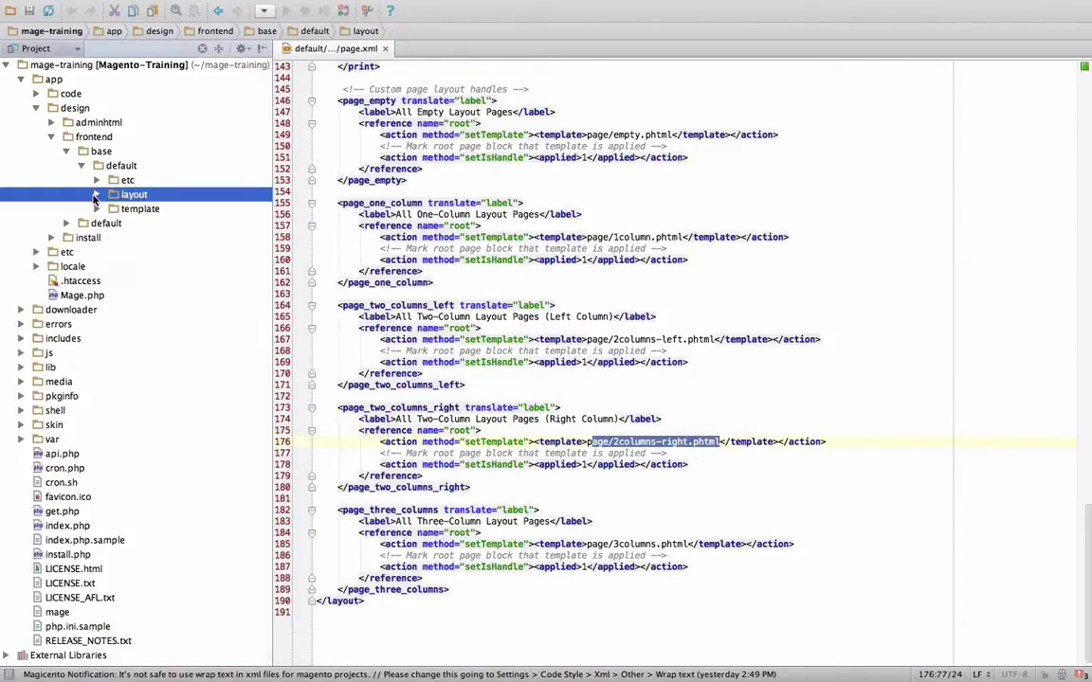
click(96, 209)
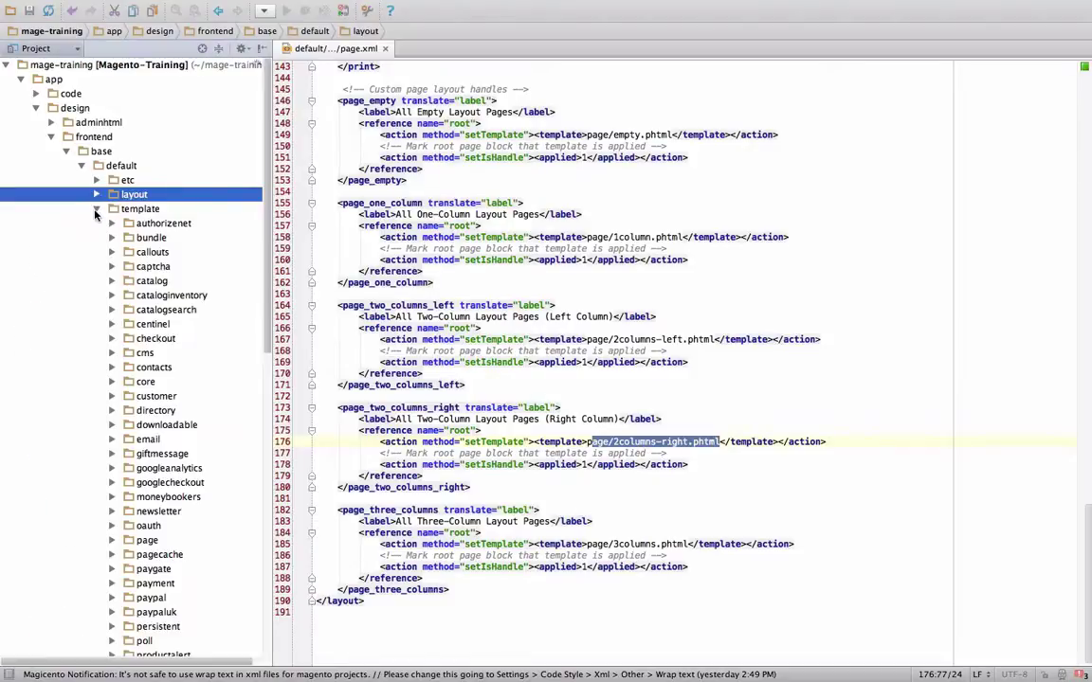
click(111, 541)
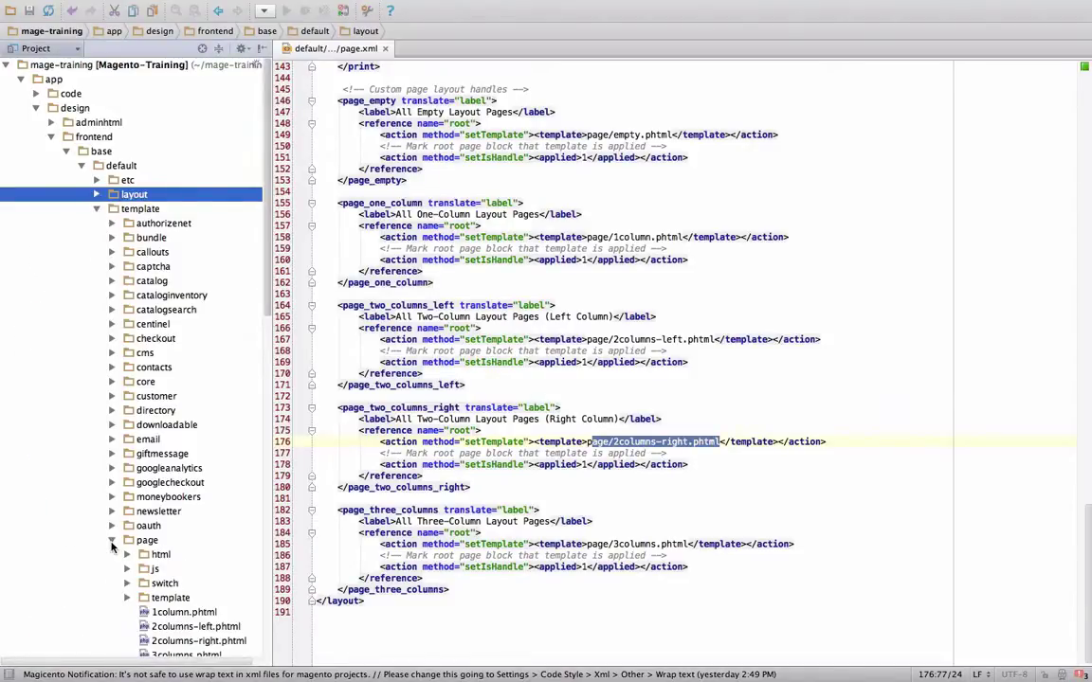
scroll(156, 540, down, 5)
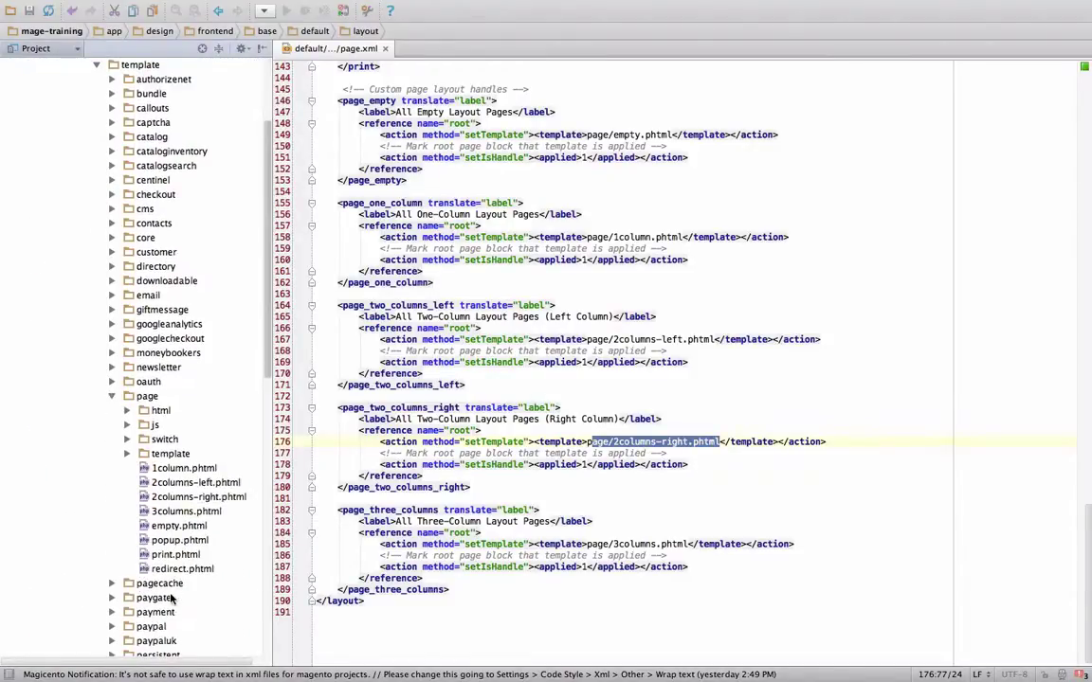
double_click(200, 497)
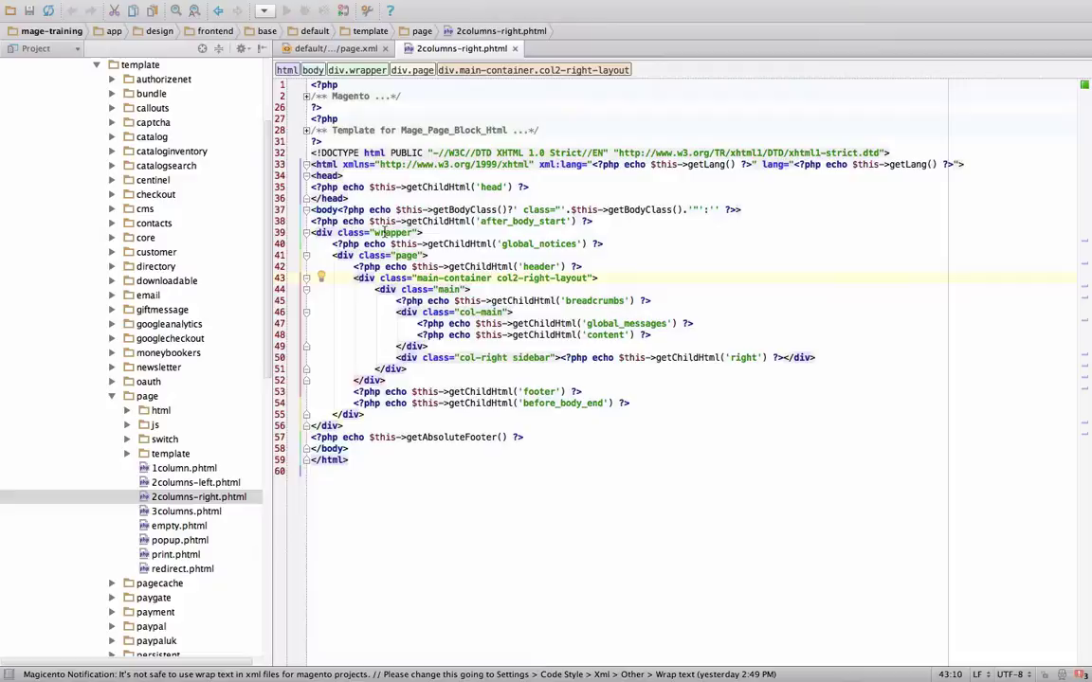
drag(423, 232, 311, 232)
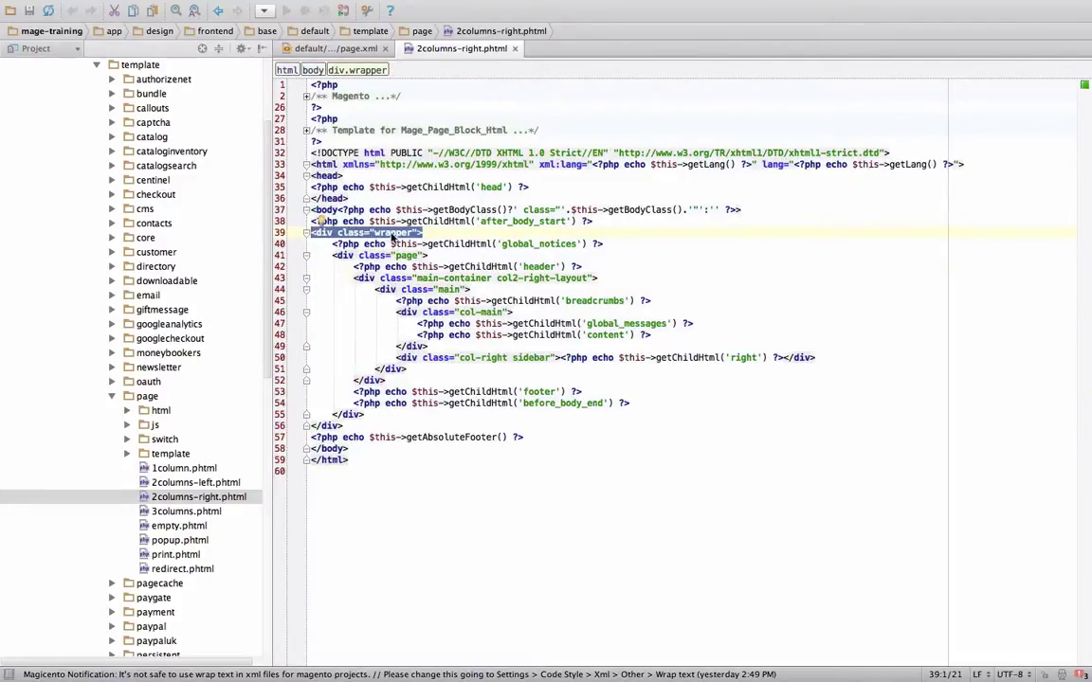
Inspect the storefront home page in Chrome DevTools and select the wrapper div
key(ctrl+Left)
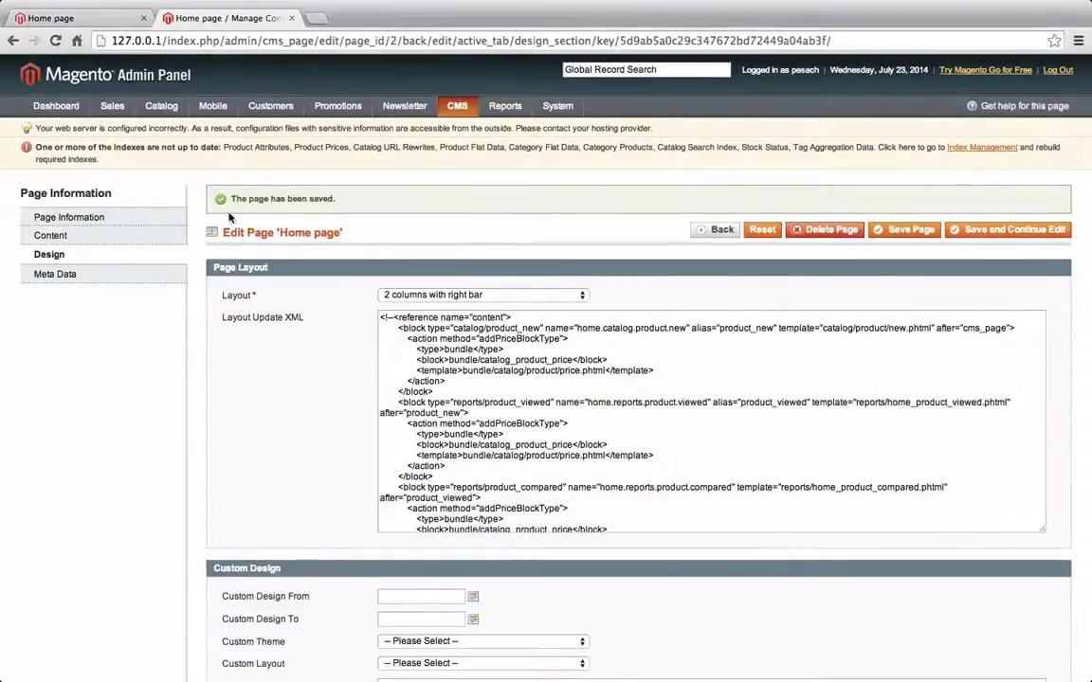
click(121, 18)
right_click(451, 383)
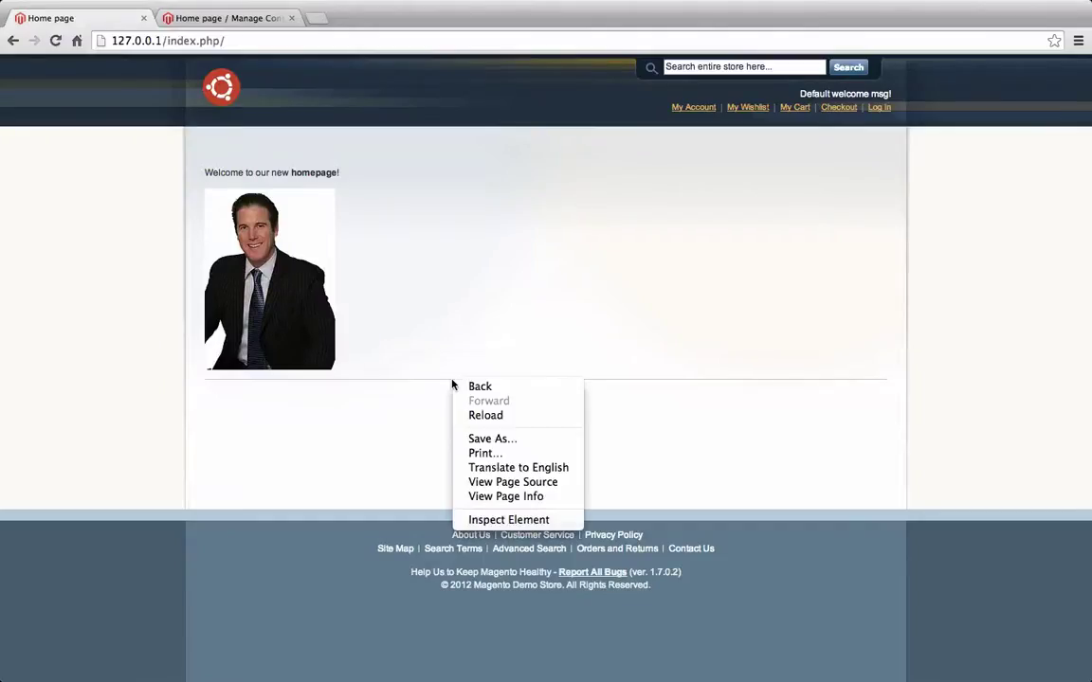
click(490, 520)
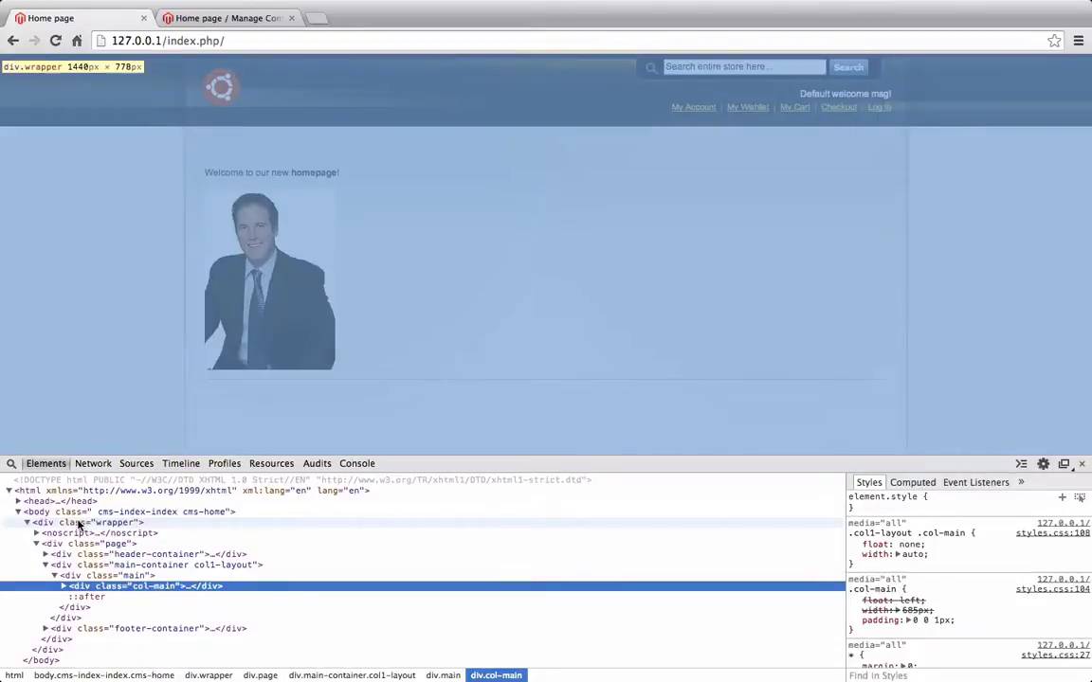
click(78, 521)
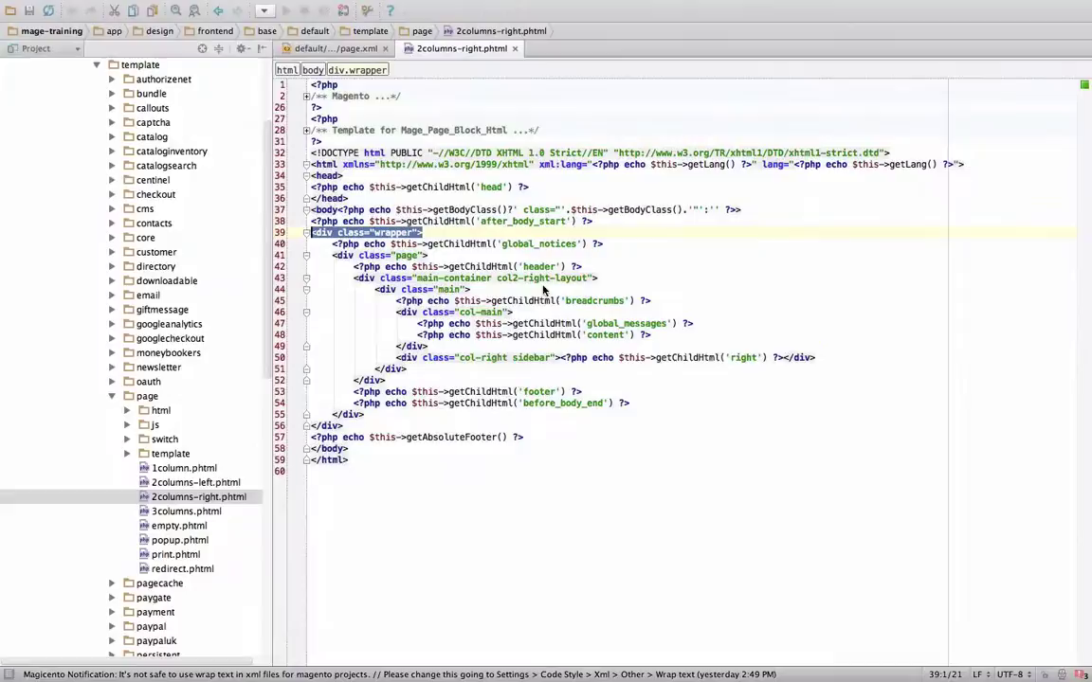
Match the page and main-container divs (line 43) to DevTools, then reload the storefront
click(422, 254)
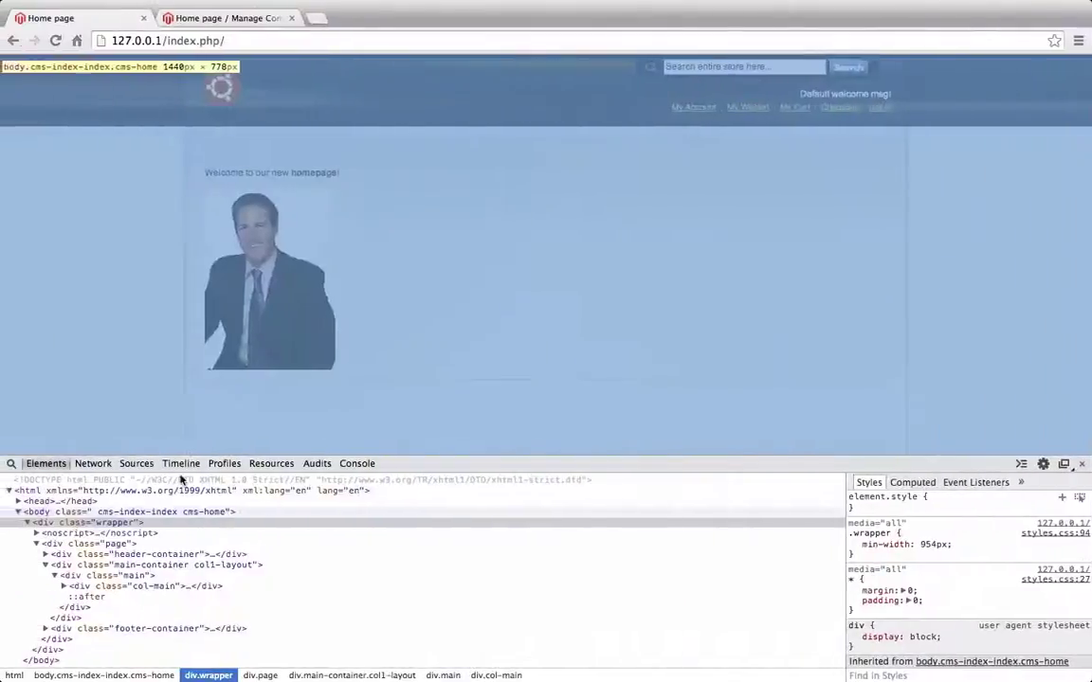
click(118, 546)
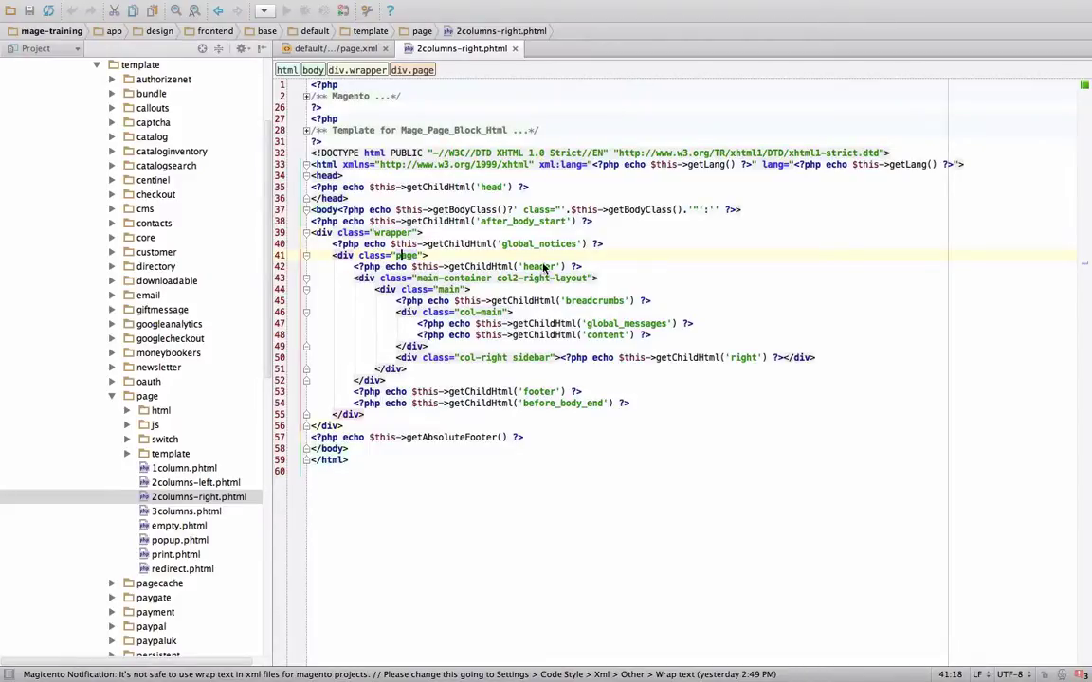
double_click(444, 282)
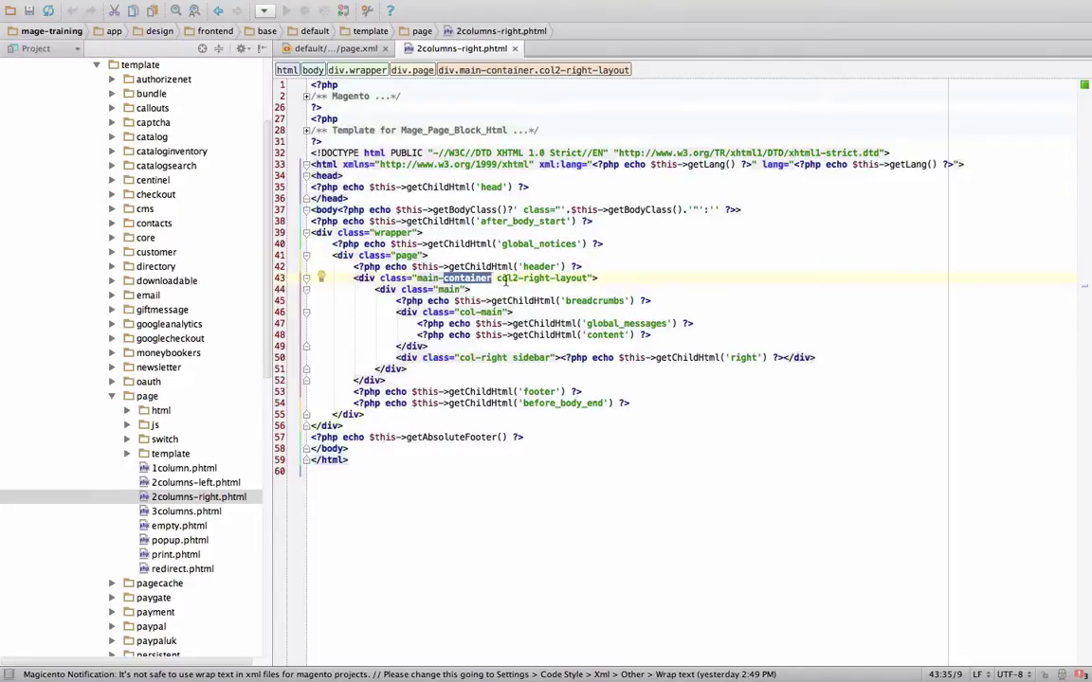
key(super+Tab)
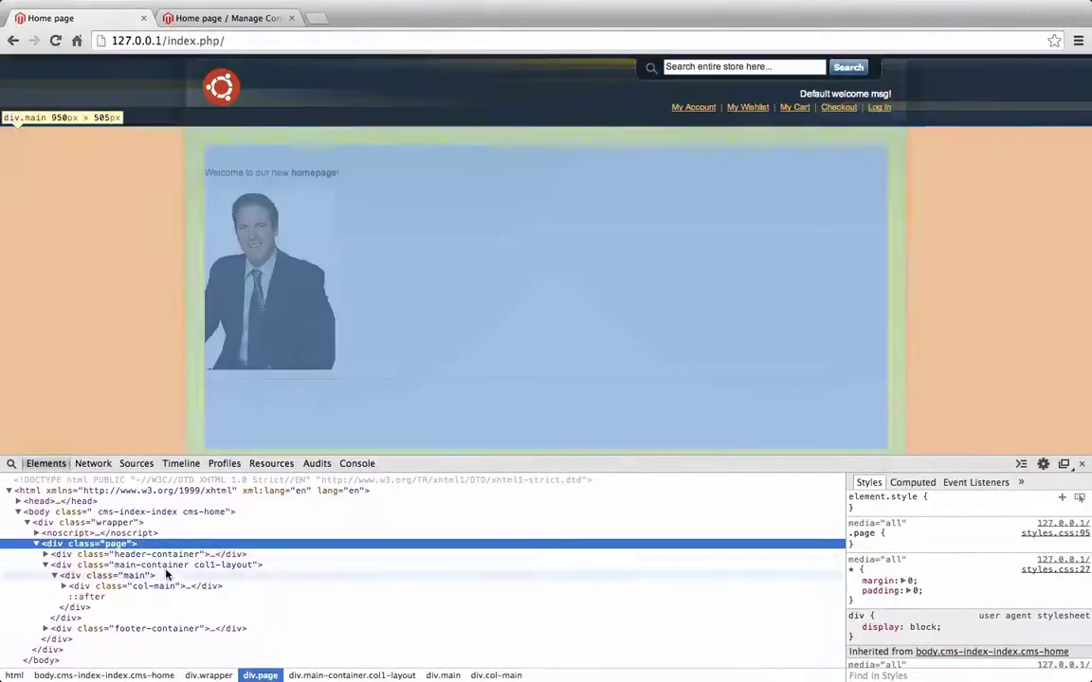
click(114, 568)
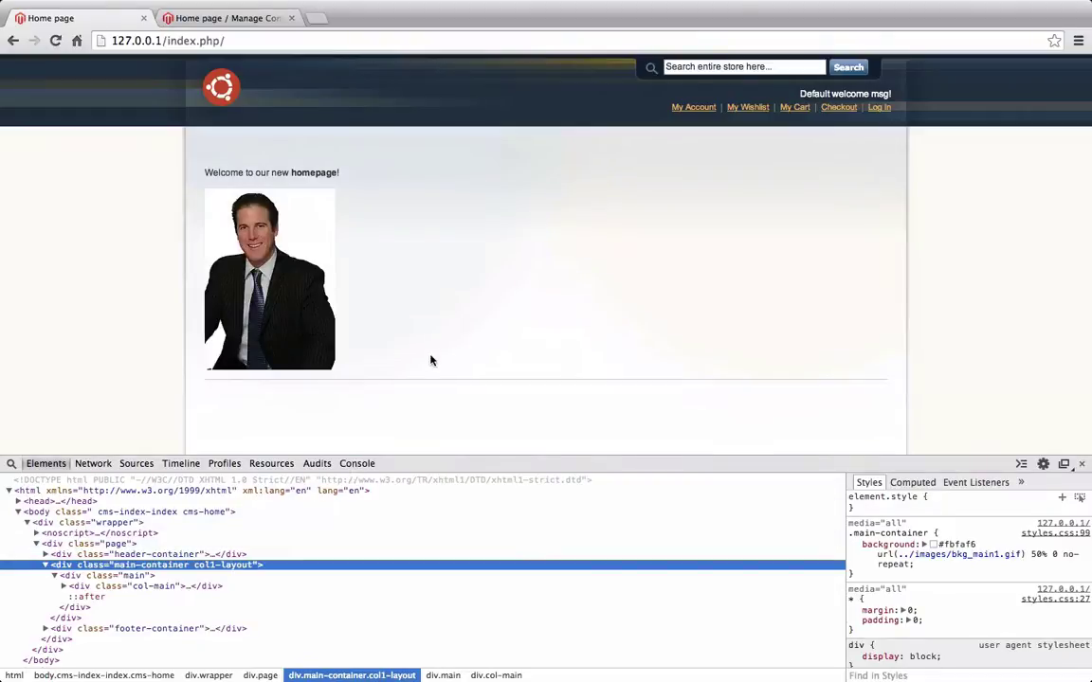
click(430, 360)
key(super+r)
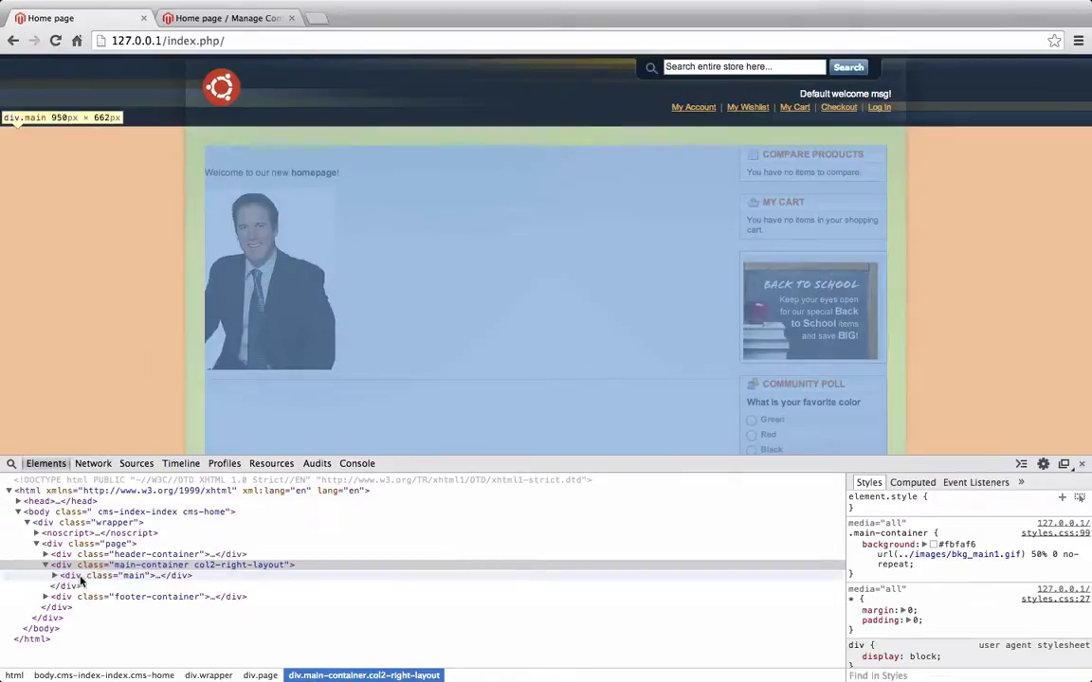
Match DevTools' div.main with the main div on line 44 of the template
click(80, 576)
key(super+Tab)
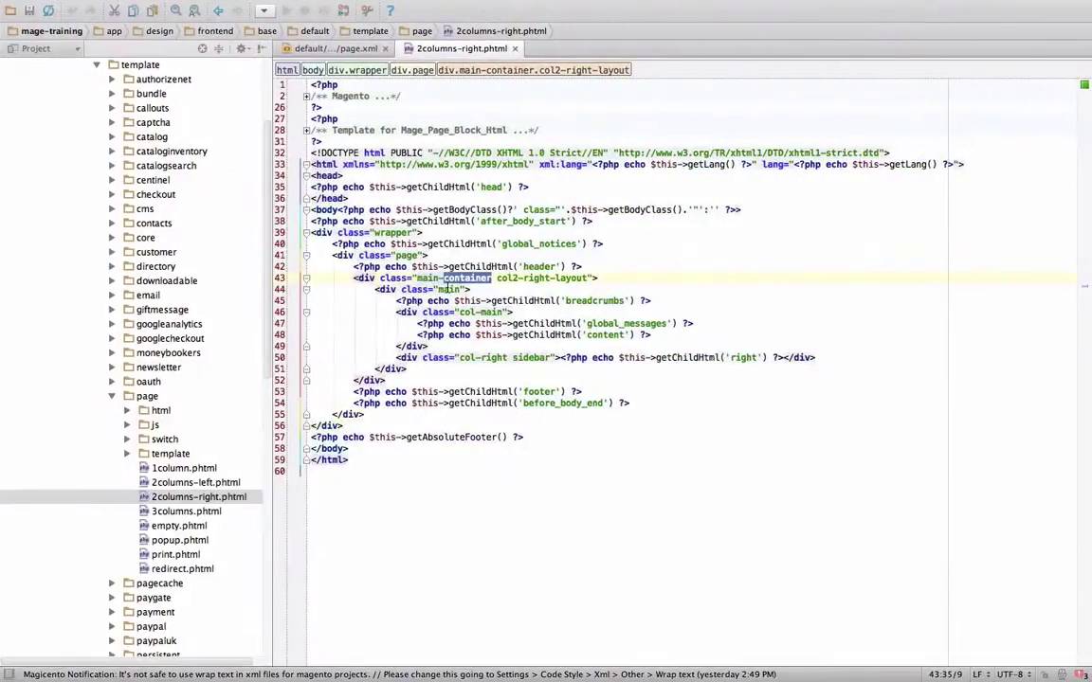
double_click(449, 289)
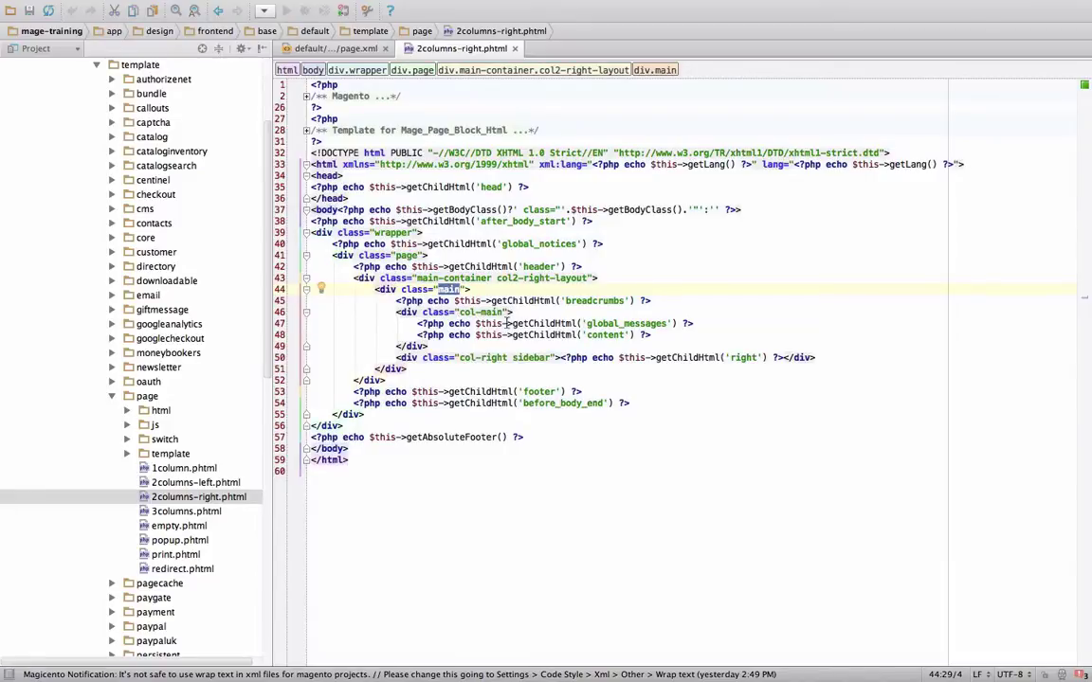
Match the right sidebar and col-main to line 46 and the 'content' and 'right' block calls
key(super+Tab)
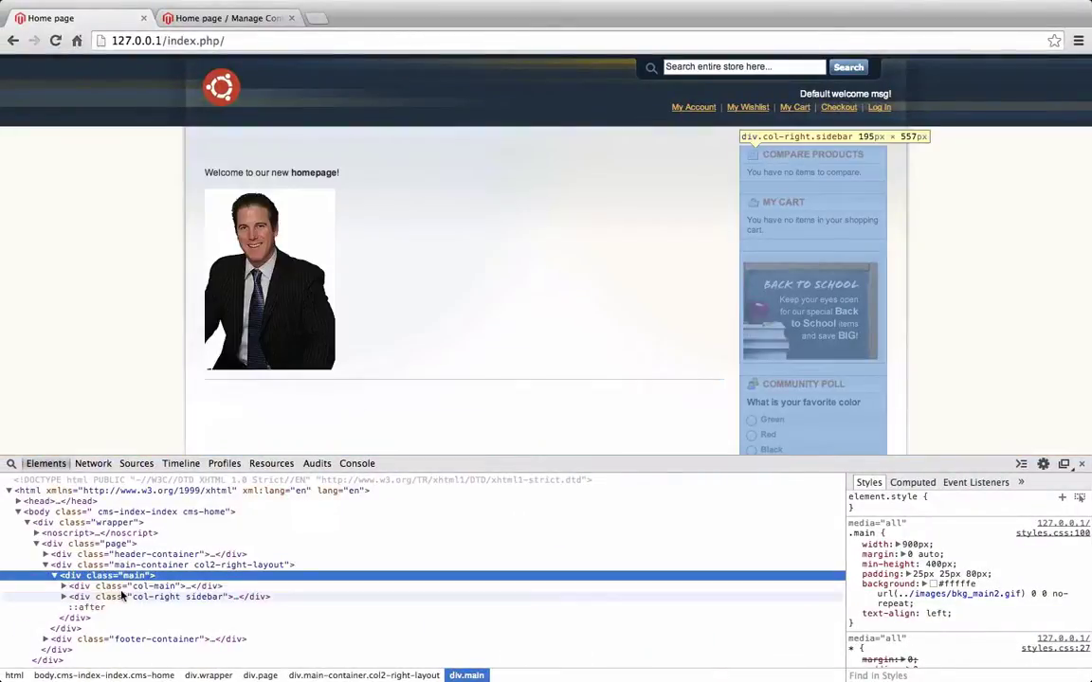
click(114, 596)
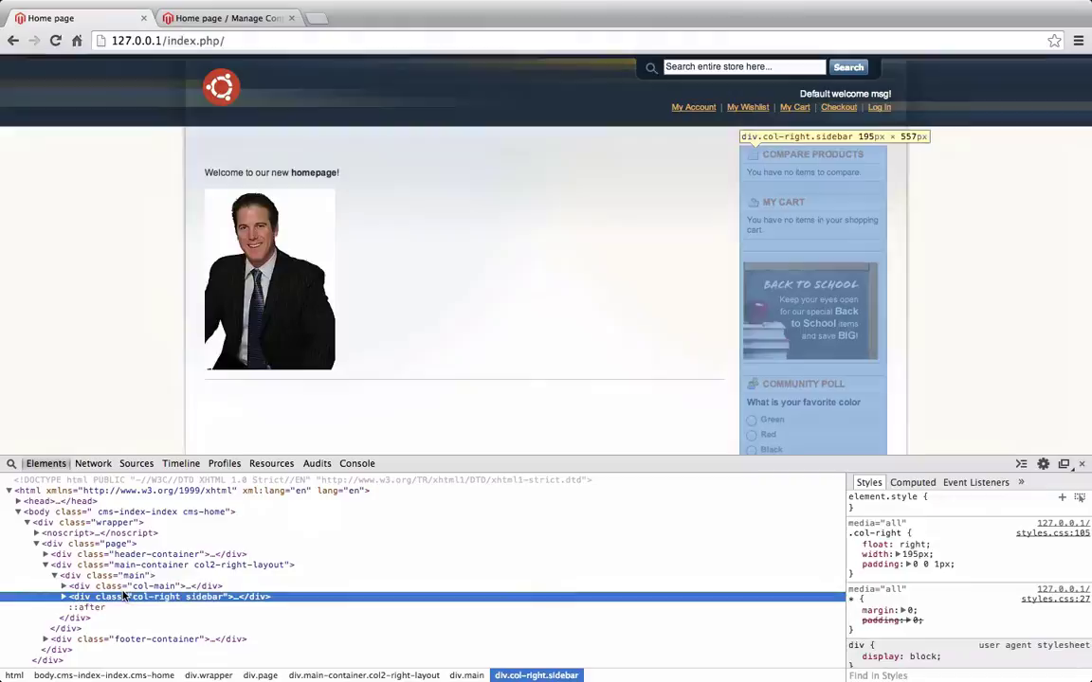
click(126, 587)
key(super+Tab)
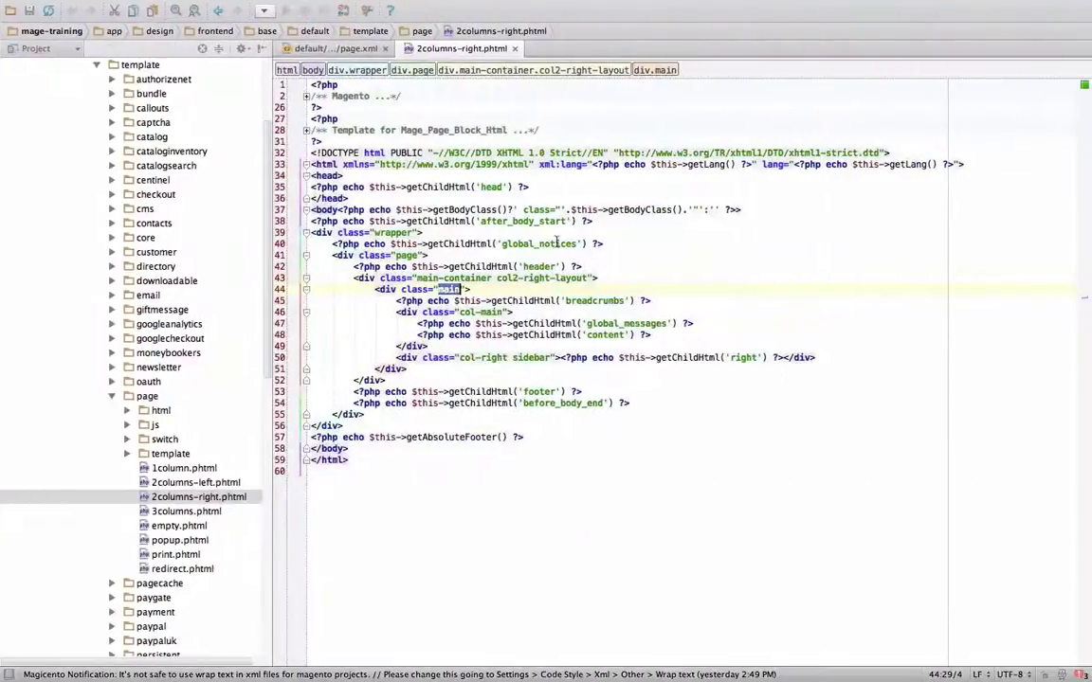
double_click(471, 313)
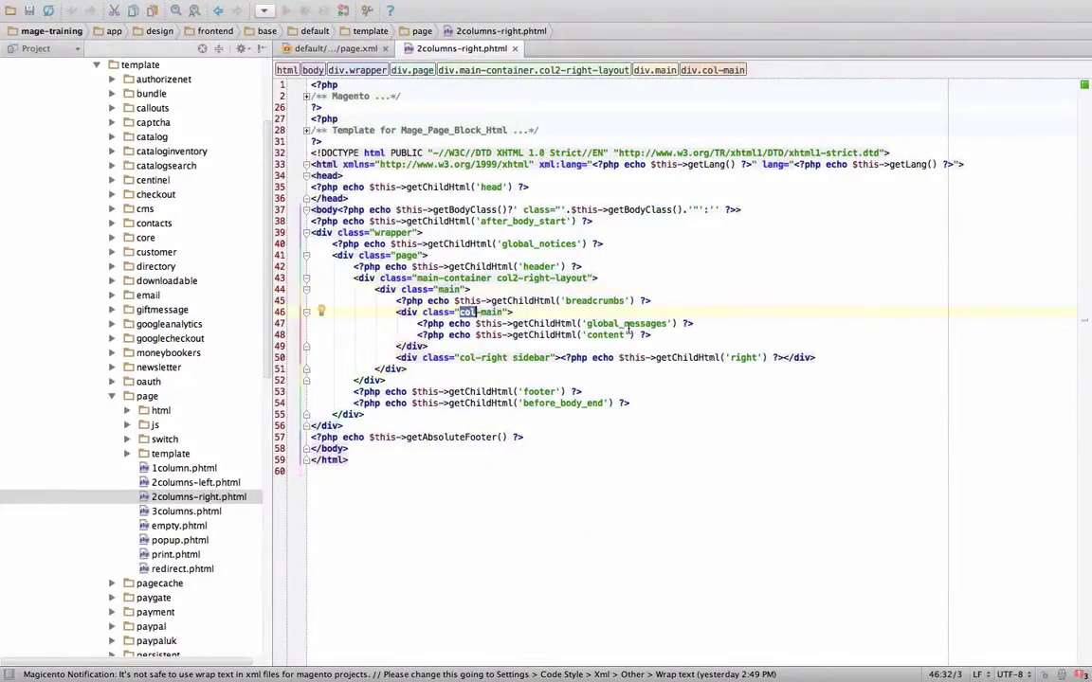
double_click(605, 336)
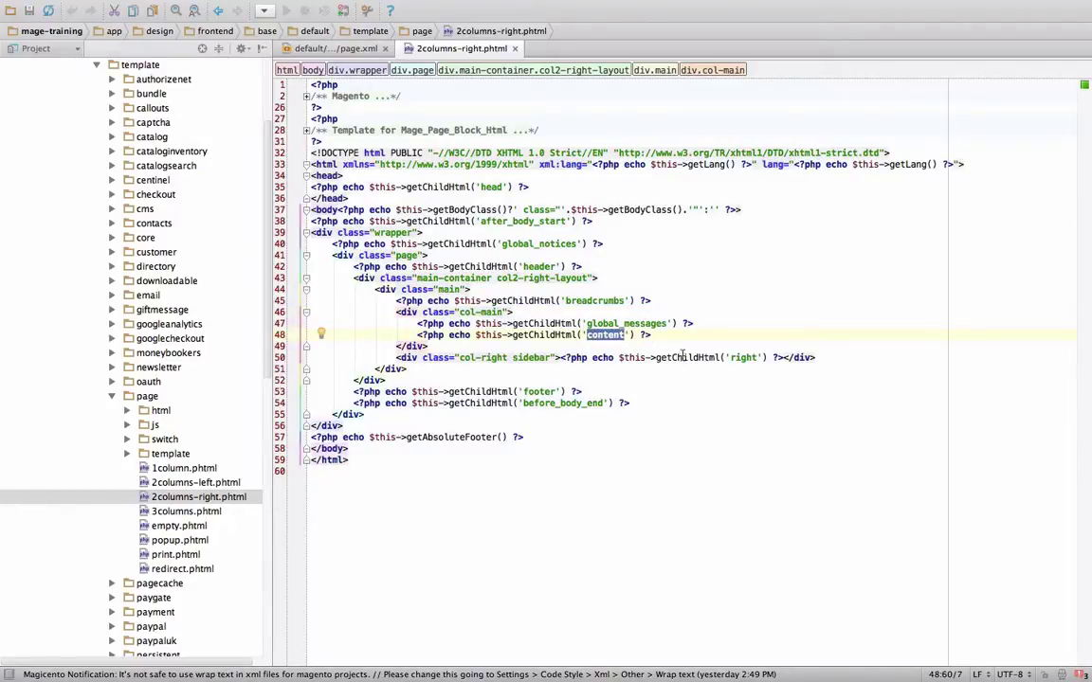
double_click(741, 359)
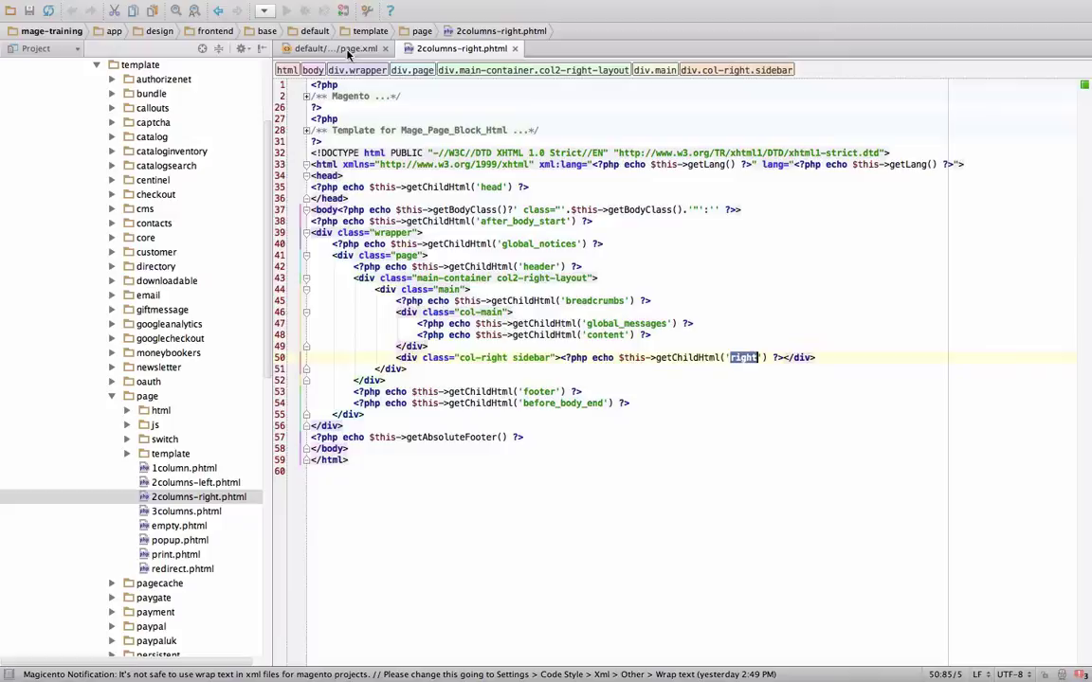
Check the root block on page.xml line 166, then the 'content' call on template line 48
click(339, 48)
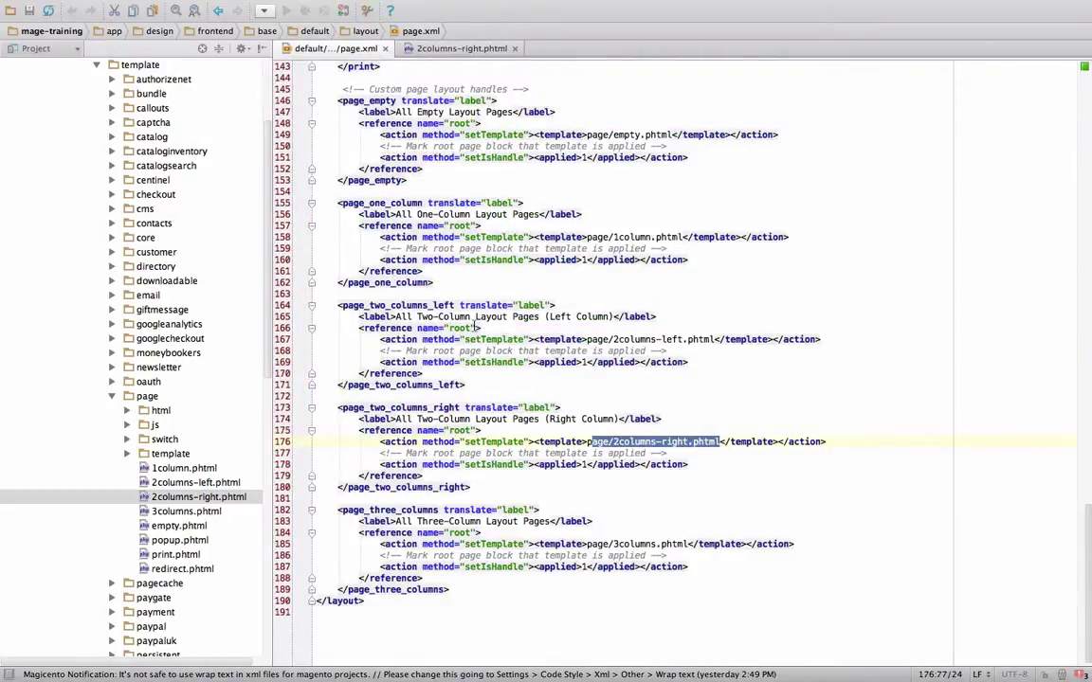
double_click(460, 328)
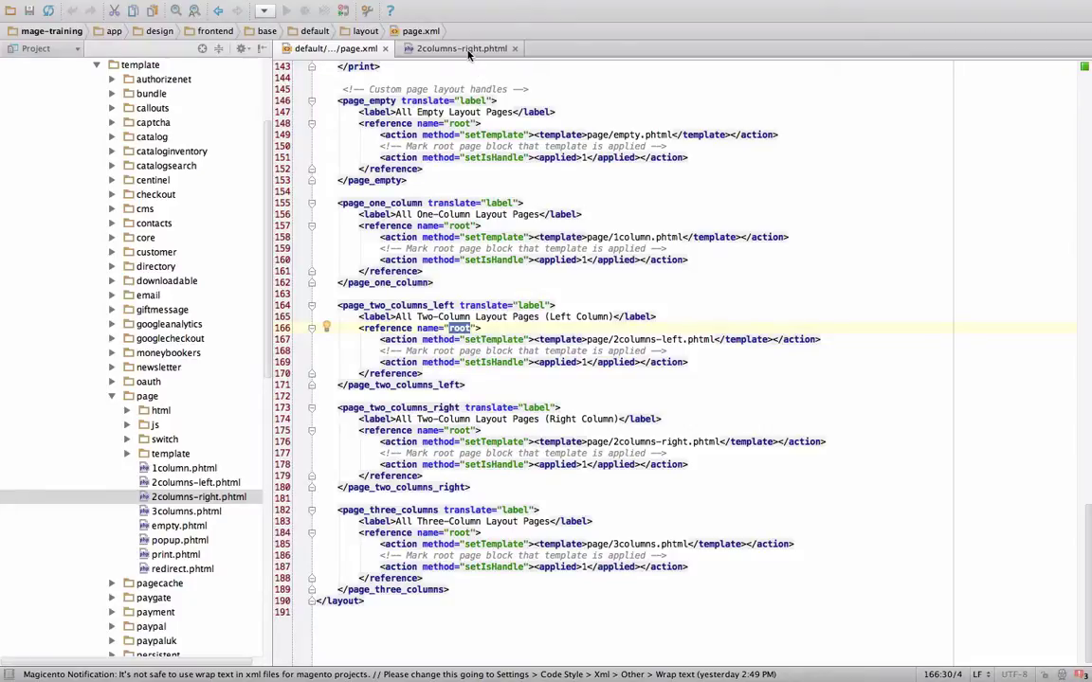
click(426, 50)
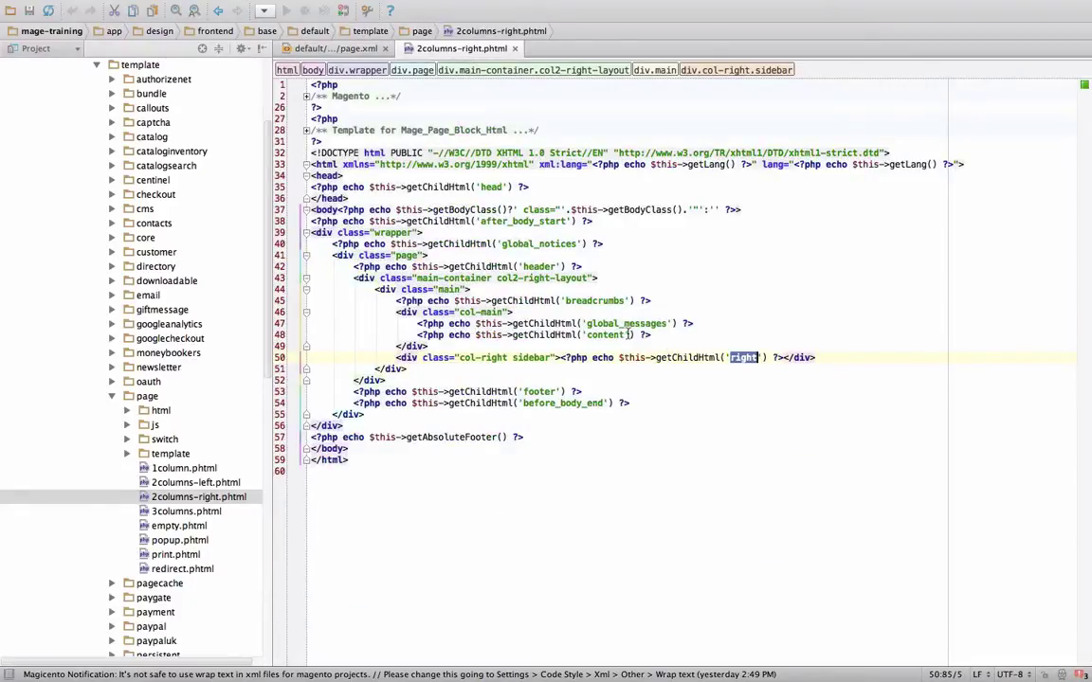
double_click(599, 334)
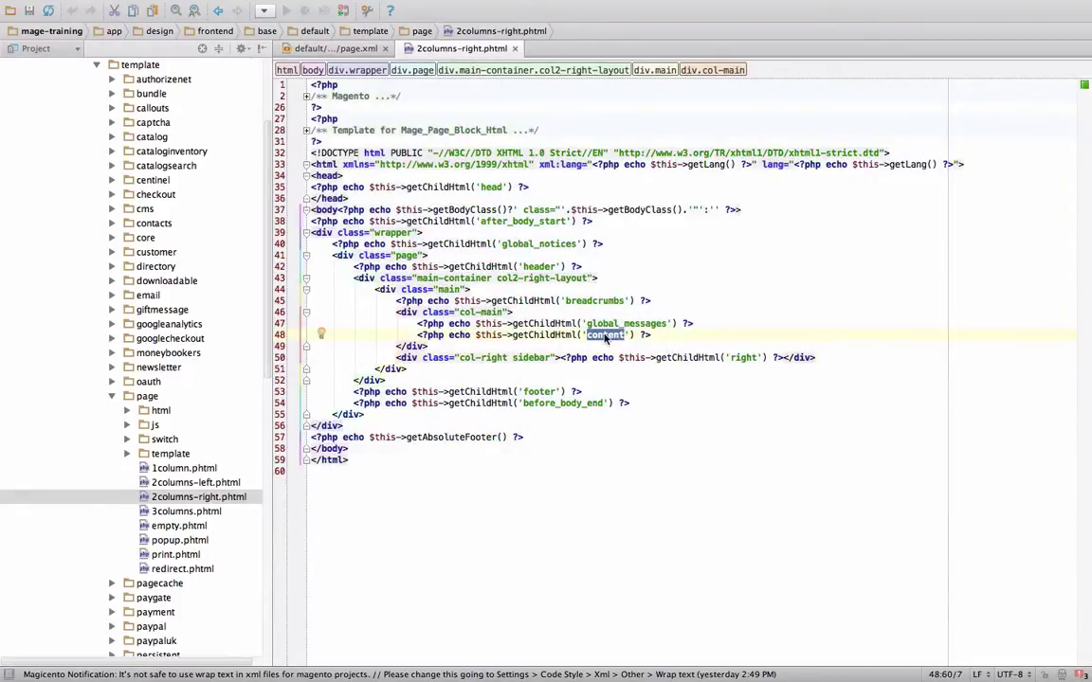
key(ctrl+Left)
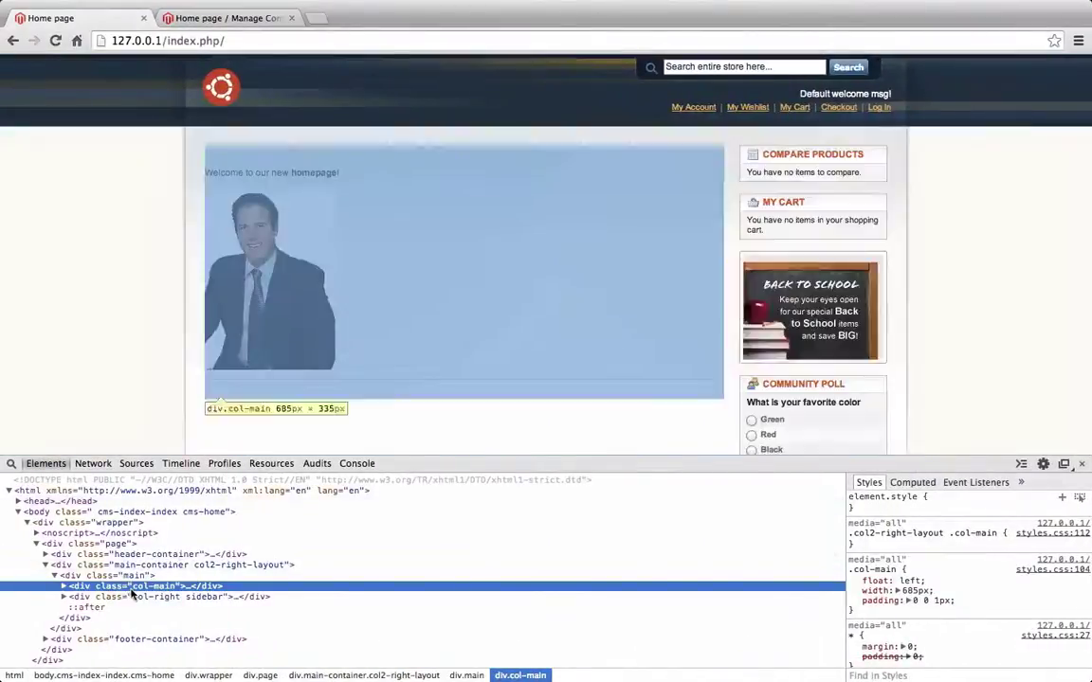
Expand the right sidebar's blocks in DevTools, then go back to page.xml in PhpStorm
click(65, 597)
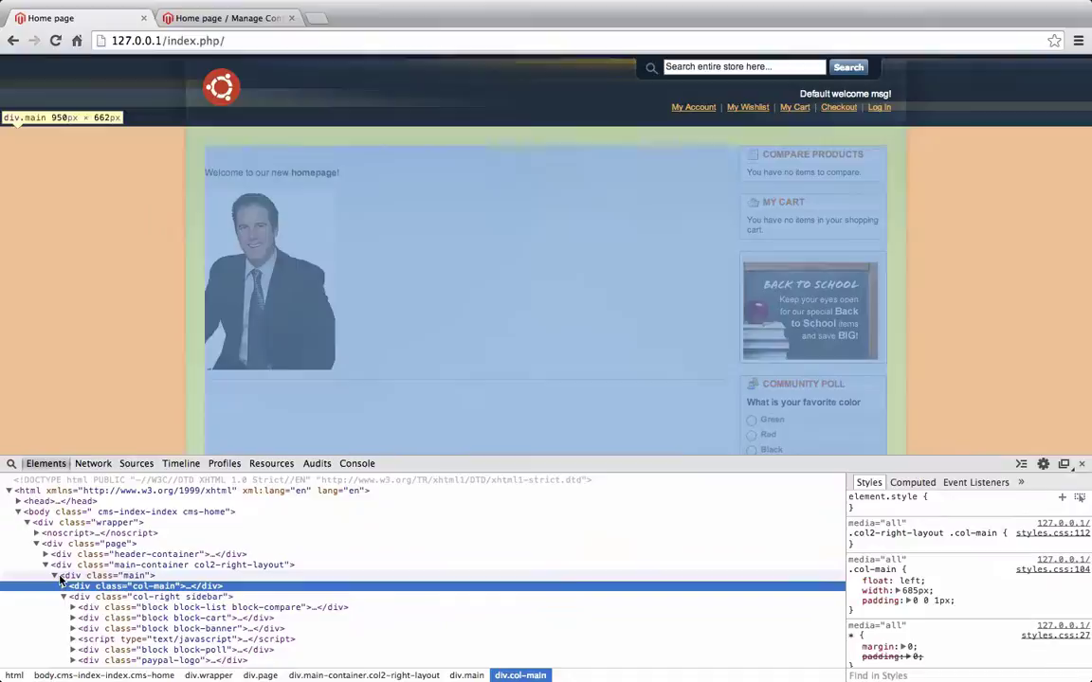
key(ctrl+Right)
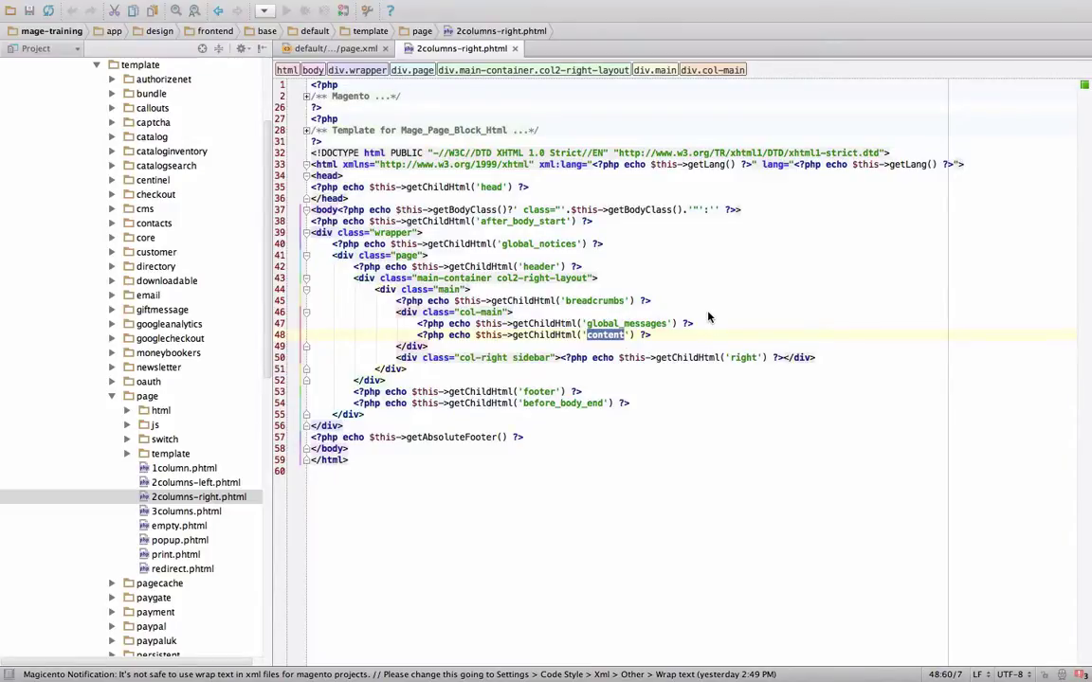
click(343, 48)
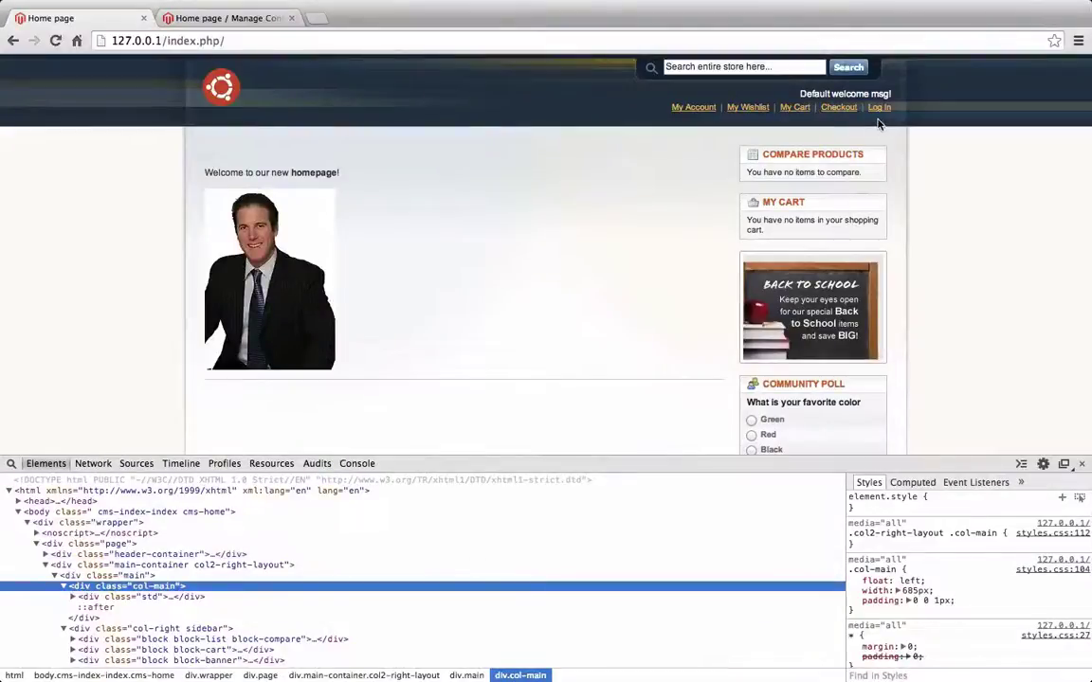
Show the storefront Customer Login page full-width without DevTools, and close page.xml in PhpStorm
click(878, 110)
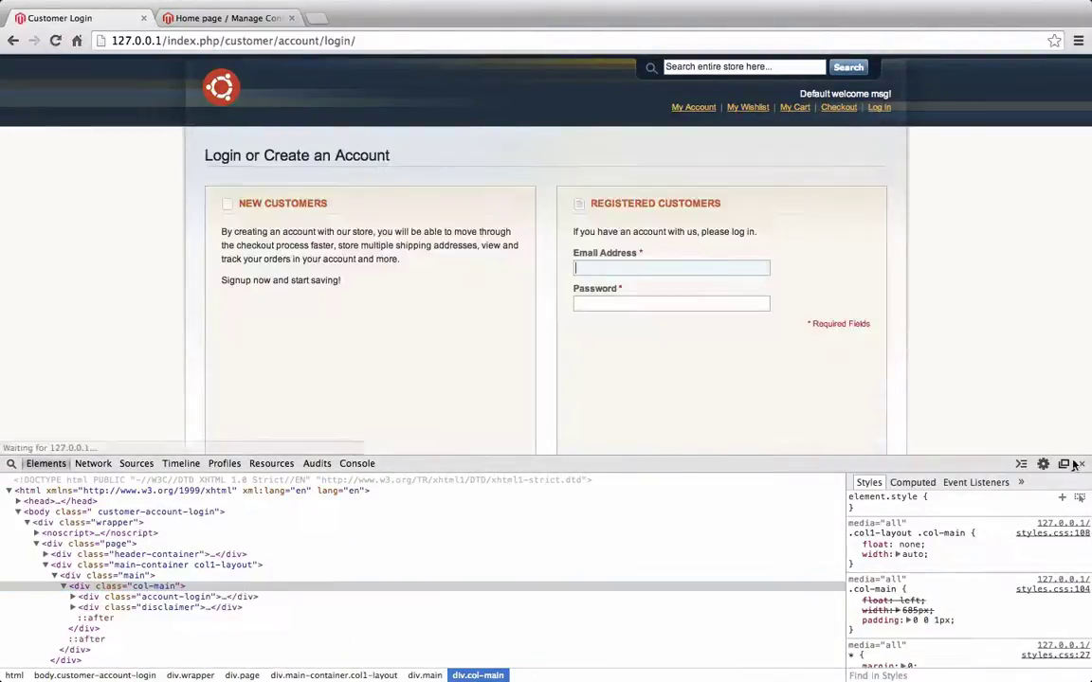
click(1080, 466)
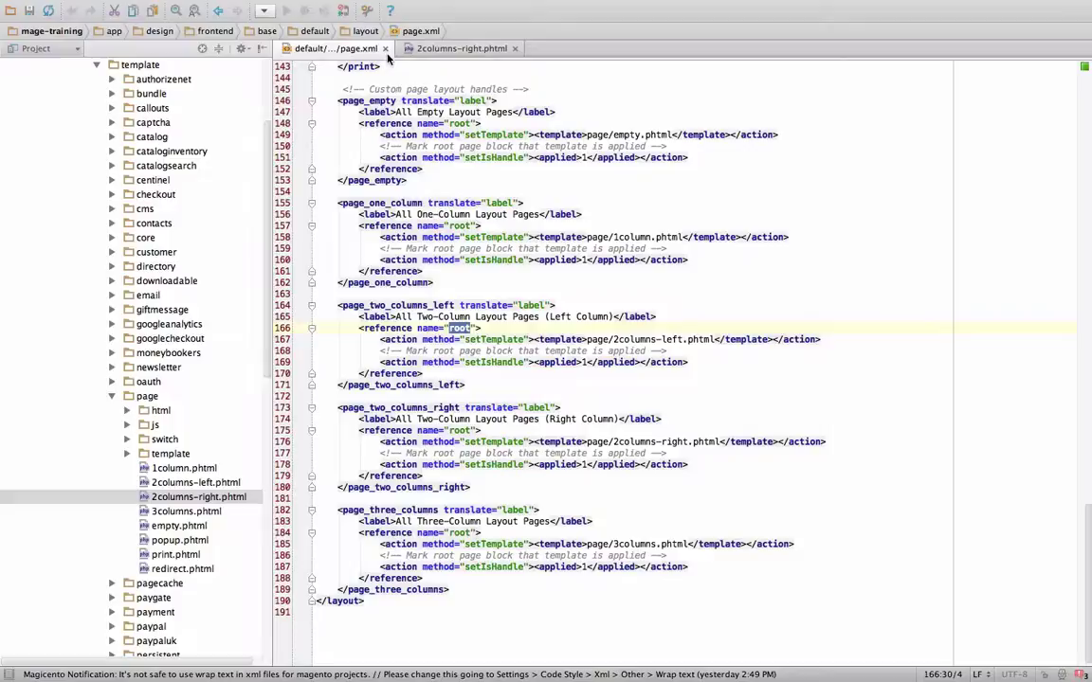
click(384, 48)
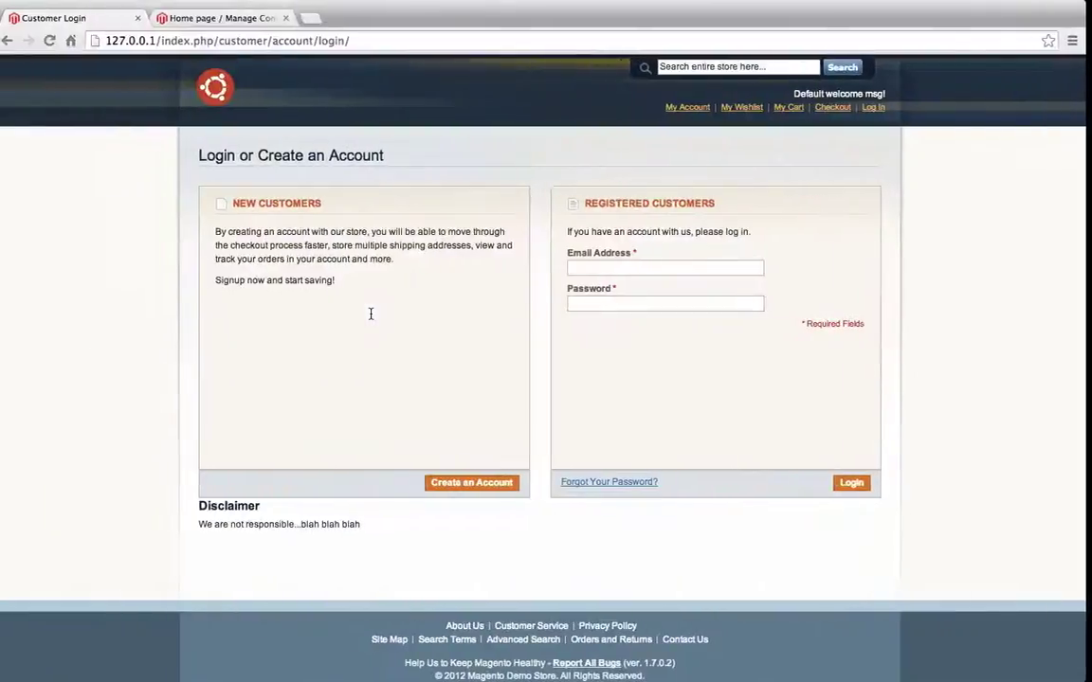